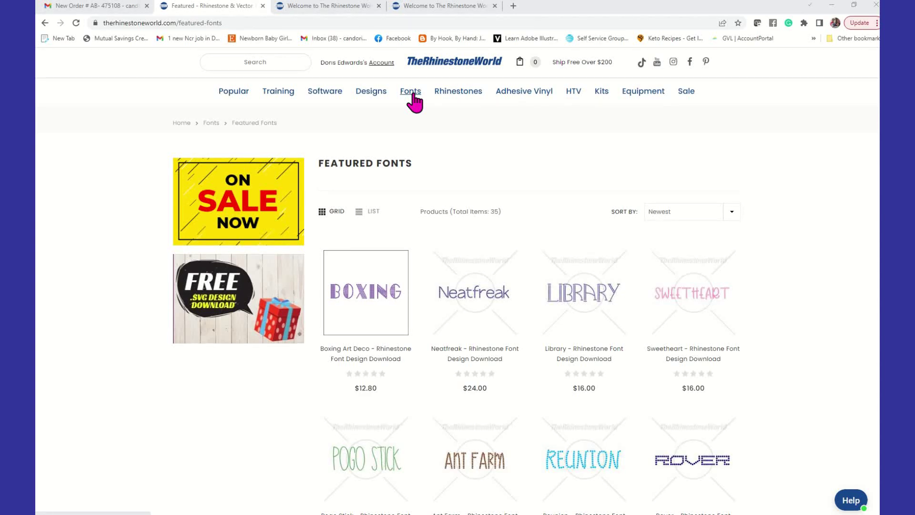
Open the Modern Fonts category within the store's Rhinestone Fonts section
{"action": "mouse_move", "coordinate": [414, 100]}
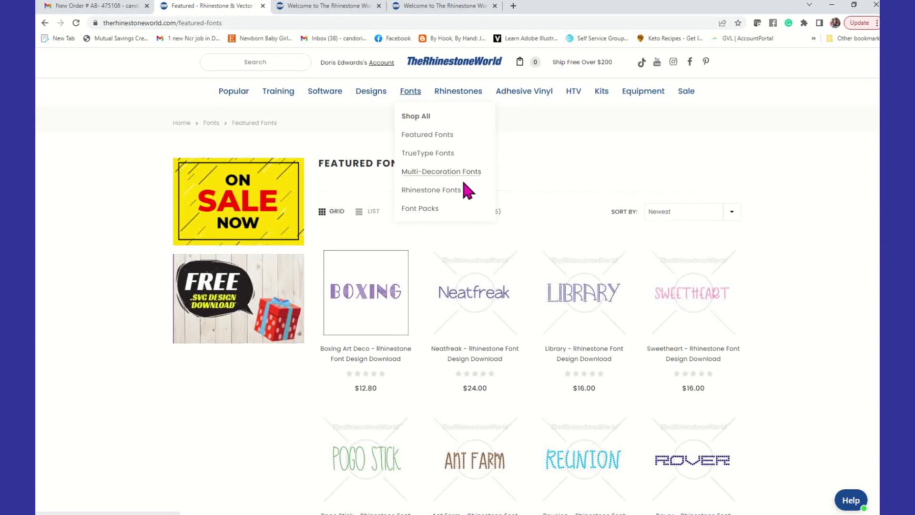
{"action": "left_click", "coordinate": [448, 191]}
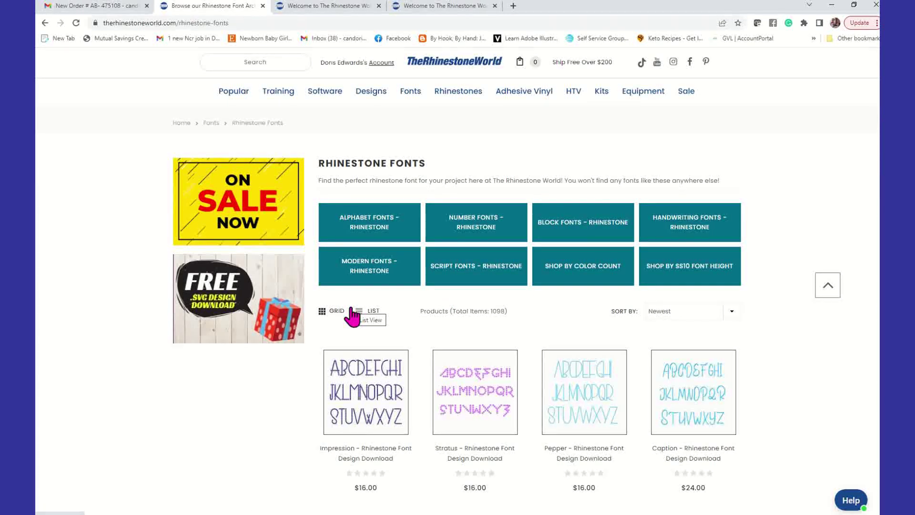
{"action": "left_click", "coordinate": [373, 270]}
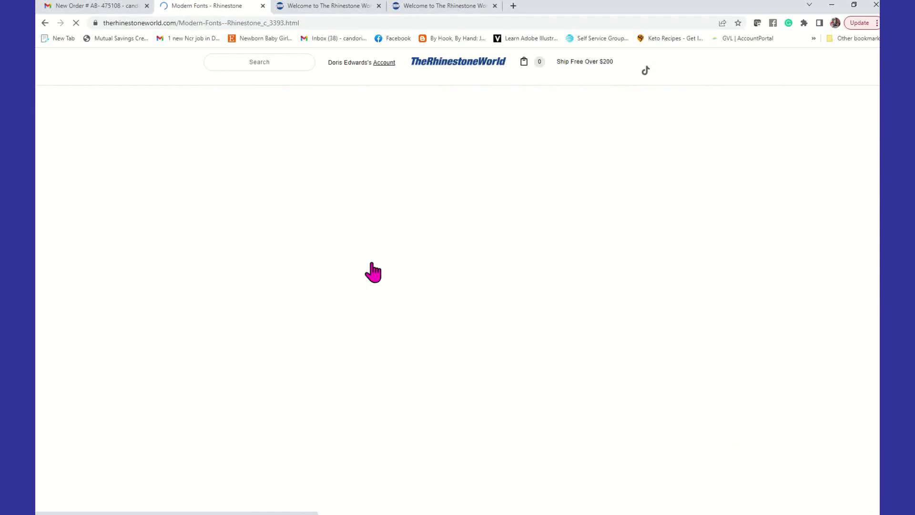
Examine the styles and prices of the newest modern rhinestone fonts in the product list
{"action": "scroll", "coordinate": [410, 363], "scroll_direction": "down", "scroll_amount": 4}
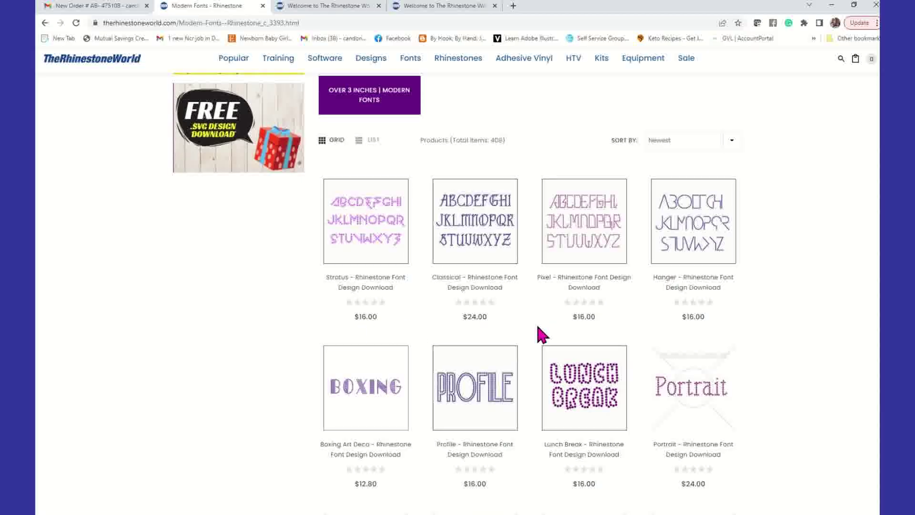
{"action": "scroll", "coordinate": [633, 324], "scroll_direction": "down", "scroll_amount": 2}
{"action": "scroll", "coordinate": [632, 320], "scroll_direction": "down", "scroll_amount": 4}
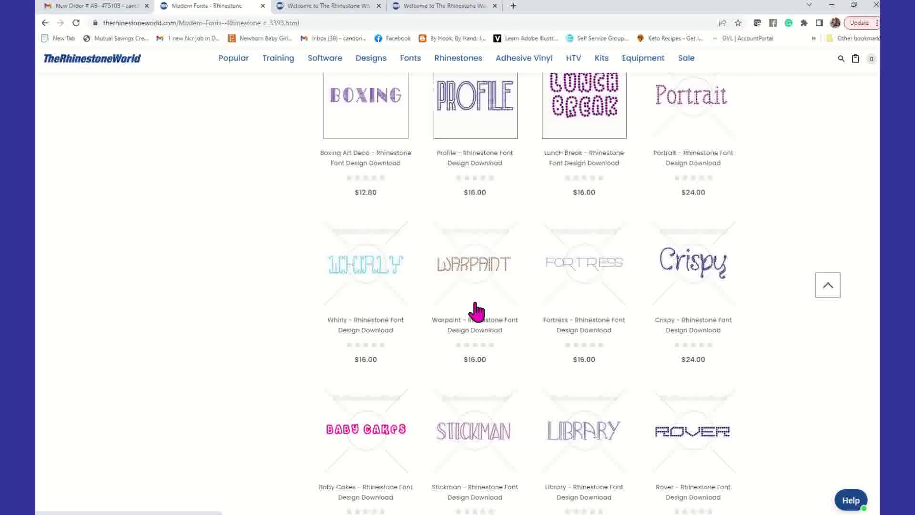
{"action": "scroll", "coordinate": [475, 312], "scroll_direction": "down", "scroll_amount": 3}
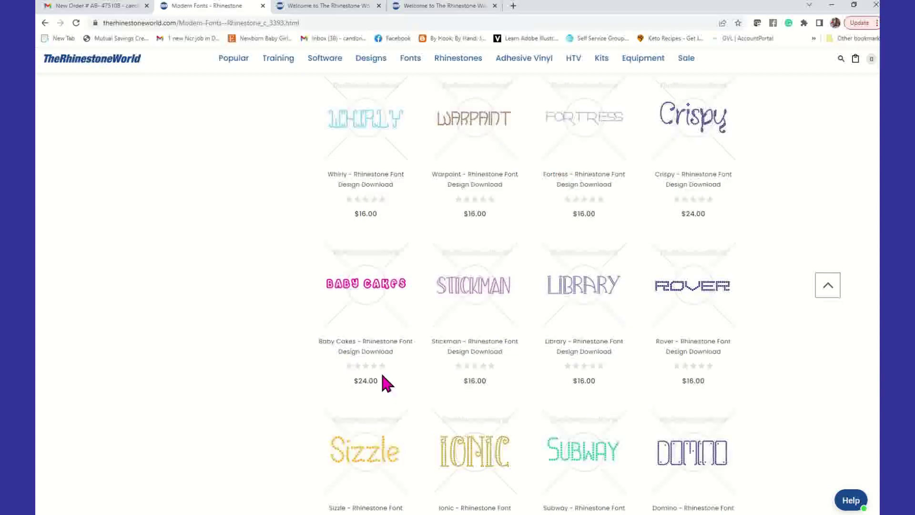
{"action": "scroll", "coordinate": [382, 374], "scroll_direction": "down", "scroll_amount": 2}
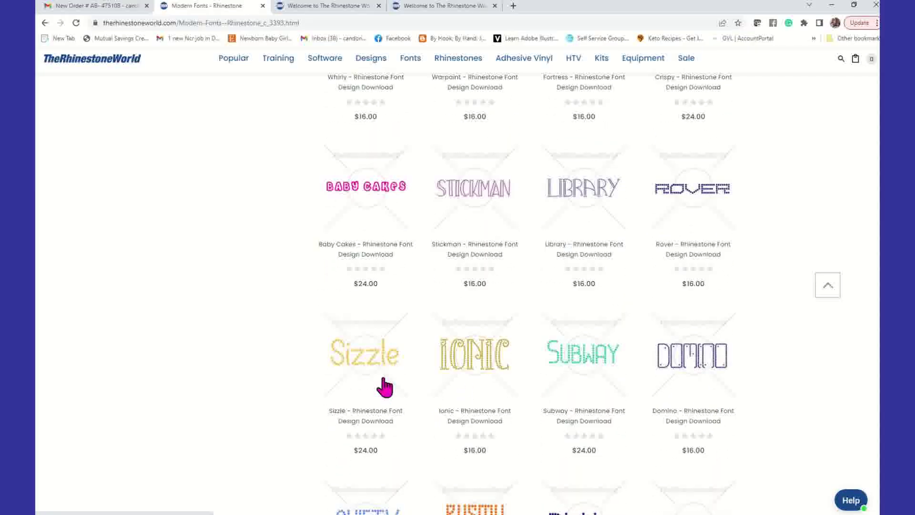
{"action": "scroll", "coordinate": [384, 387], "scroll_direction": "down", "scroll_amount": 2}
{"action": "scroll", "coordinate": [382, 374], "scroll_direction": "up", "scroll_amount": 10}
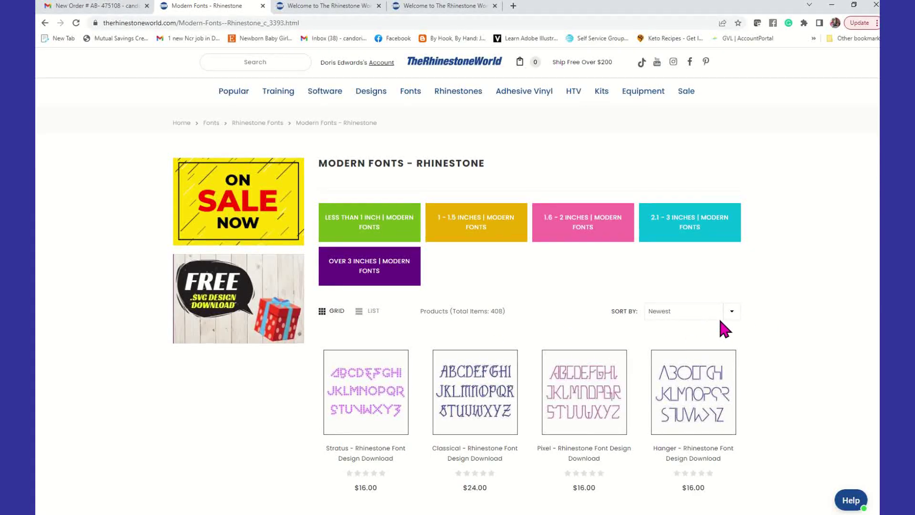
Sort the modern rhinestone fonts by Price: Low to High and view the product page of the TRW Lite B 2 Color 1.5-2.7" font
{"action": "left_click", "coordinate": [731, 310]}
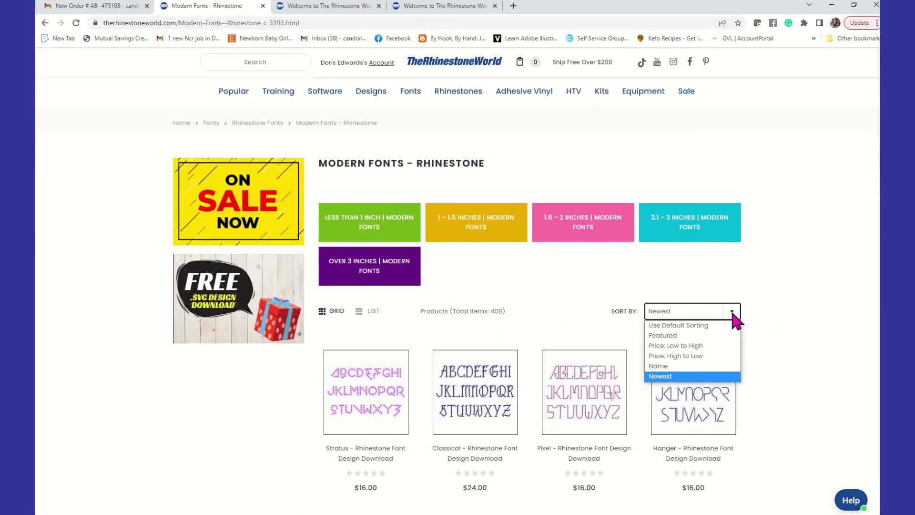
{"action": "left_click", "coordinate": [700, 346]}
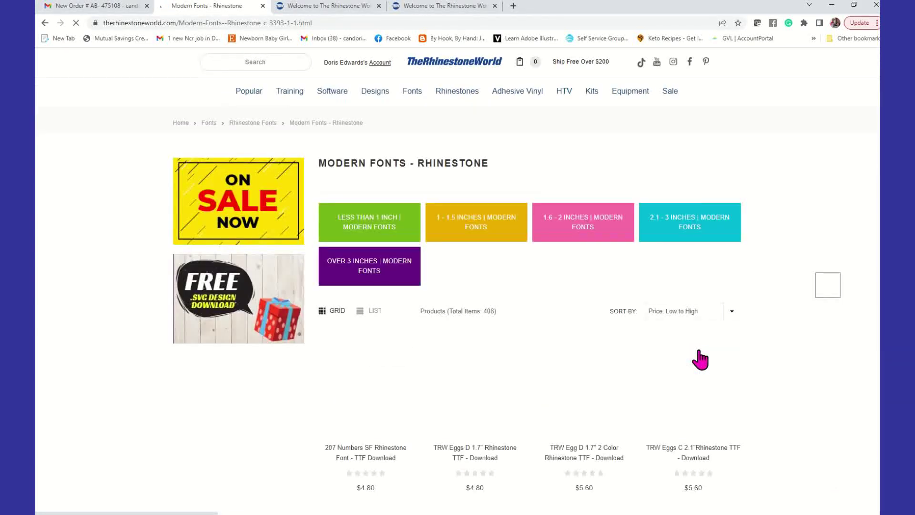
{"action": "scroll", "coordinate": [481, 312], "scroll_direction": "down", "scroll_amount": 3}
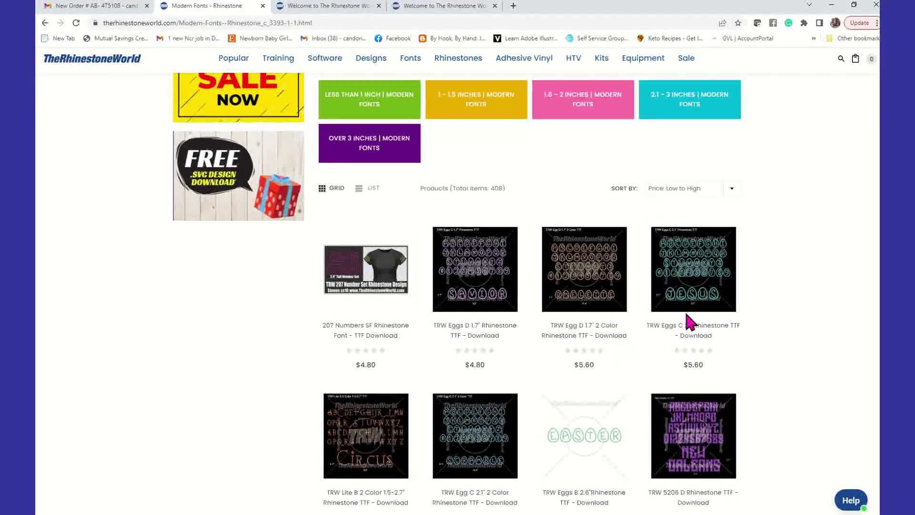
{"action": "scroll", "coordinate": [687, 315], "scroll_direction": "down", "scroll_amount": 2}
{"action": "scroll", "coordinate": [667, 320], "scroll_direction": "down", "scroll_amount": 2}
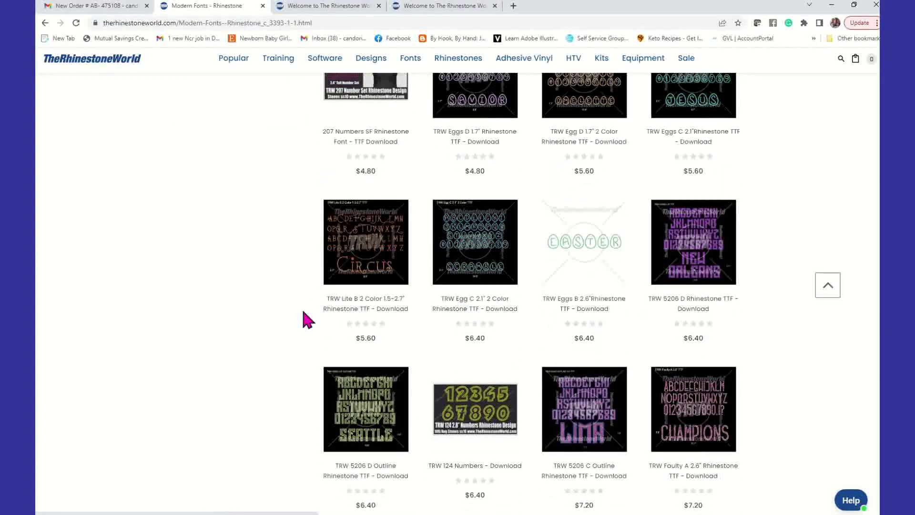
{"action": "left_click", "coordinate": [367, 246]}
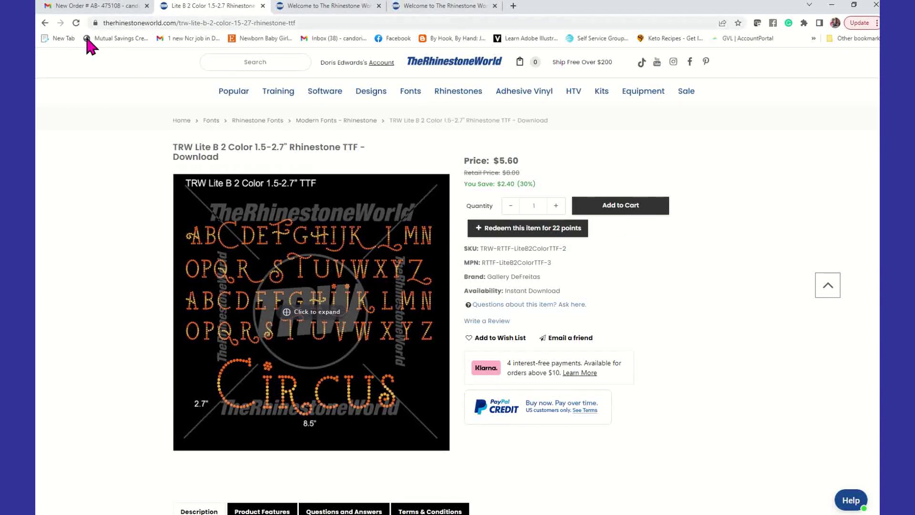
{"action": "left_click", "coordinate": [45, 23]}
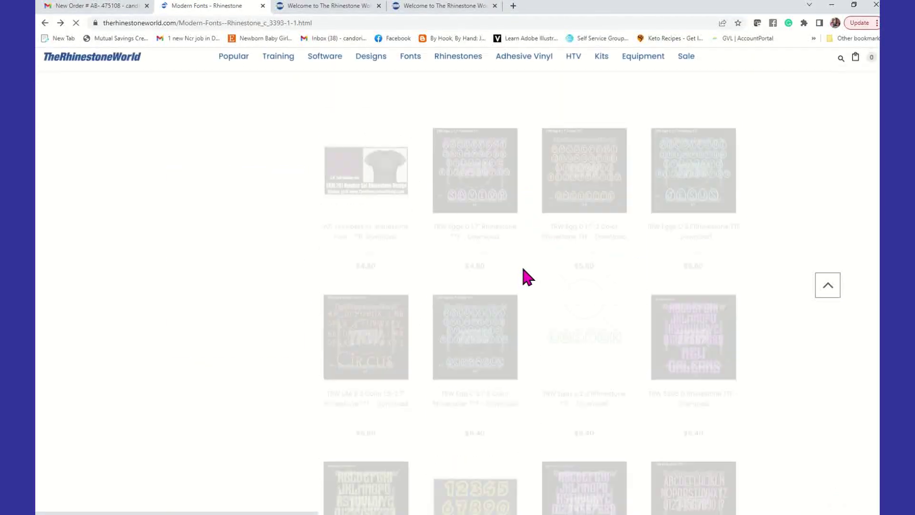
Examine the lower-priced modern rhinestone fonts in the price-sorted product list
{"action": "scroll", "coordinate": [523, 270], "scroll_direction": "down", "scroll_amount": 5}
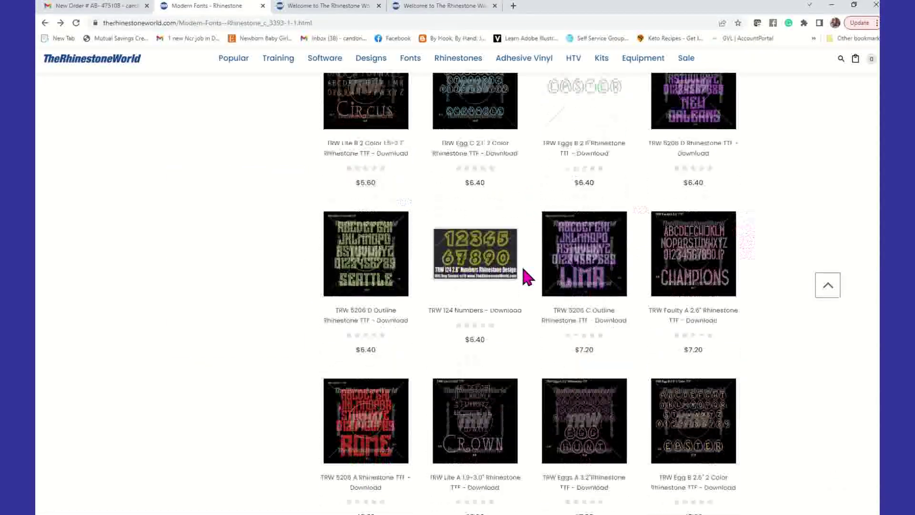
{"action": "scroll", "coordinate": [526, 276], "scroll_direction": "down", "scroll_amount": 4}
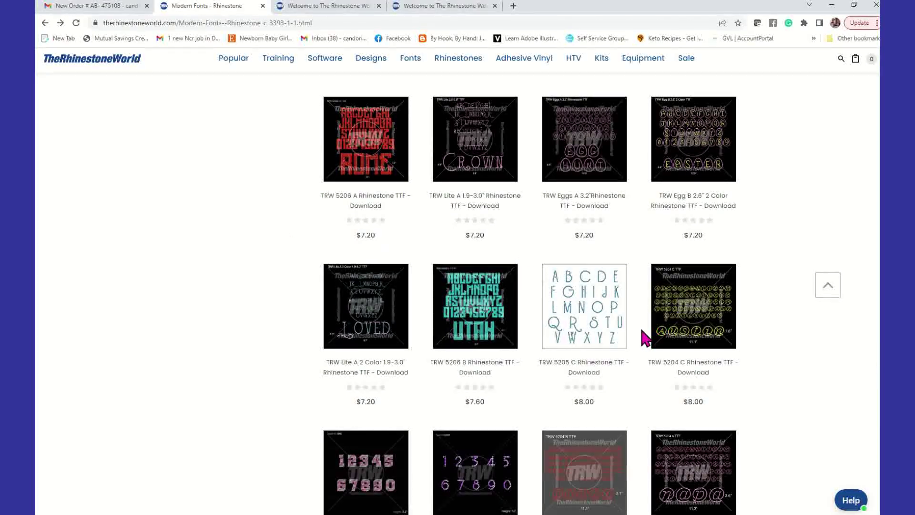
{"action": "scroll", "coordinate": [644, 336], "scroll_direction": "down", "scroll_amount": 5}
{"action": "scroll", "coordinate": [644, 336], "scroll_direction": "down", "scroll_amount": 1}
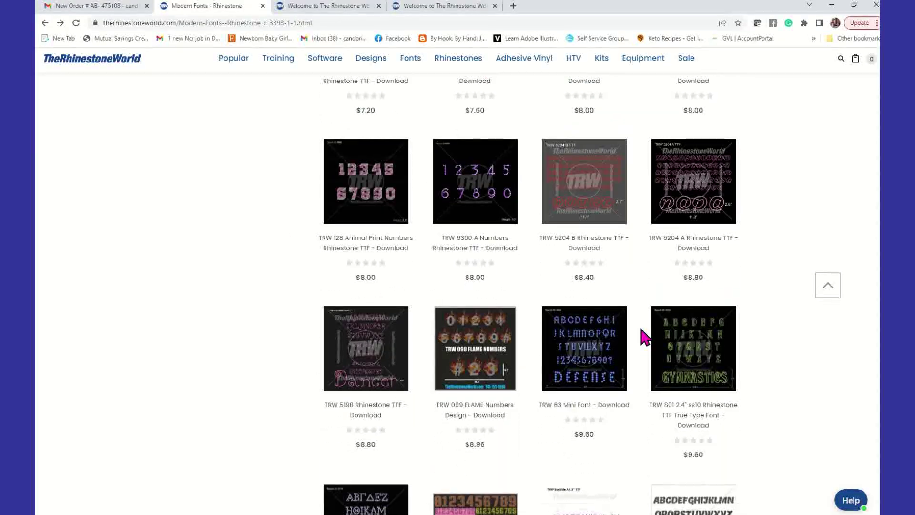
{"action": "scroll", "coordinate": [644, 336], "scroll_direction": "down", "scroll_amount": 1}
{"action": "scroll", "coordinate": [645, 340], "scroll_direction": "down", "scroll_amount": 1}
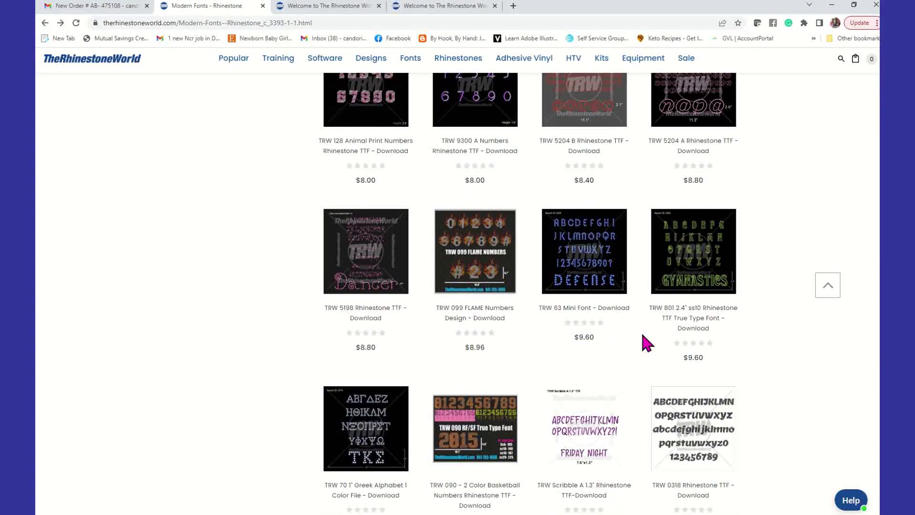
{"action": "scroll", "coordinate": [644, 341], "scroll_direction": "up", "scroll_amount": 12}
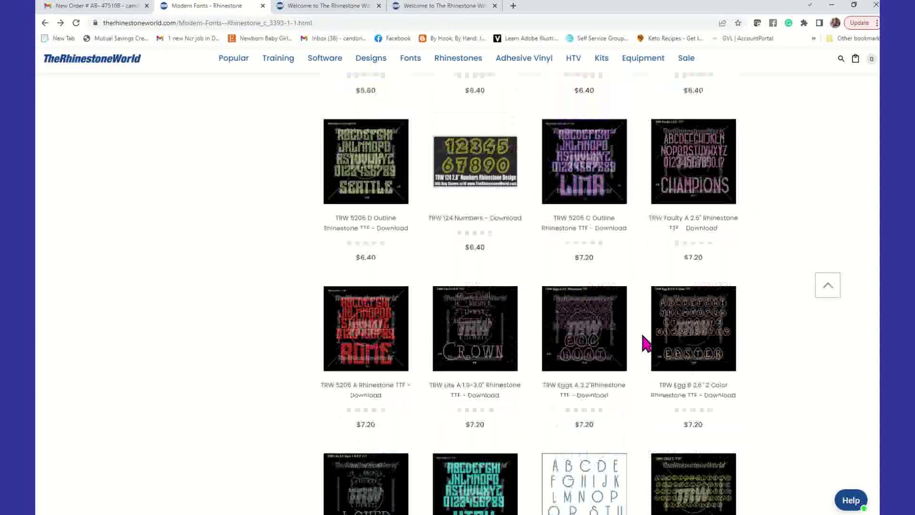
{"action": "scroll", "coordinate": [644, 343], "scroll_direction": "up", "scroll_amount": 9}
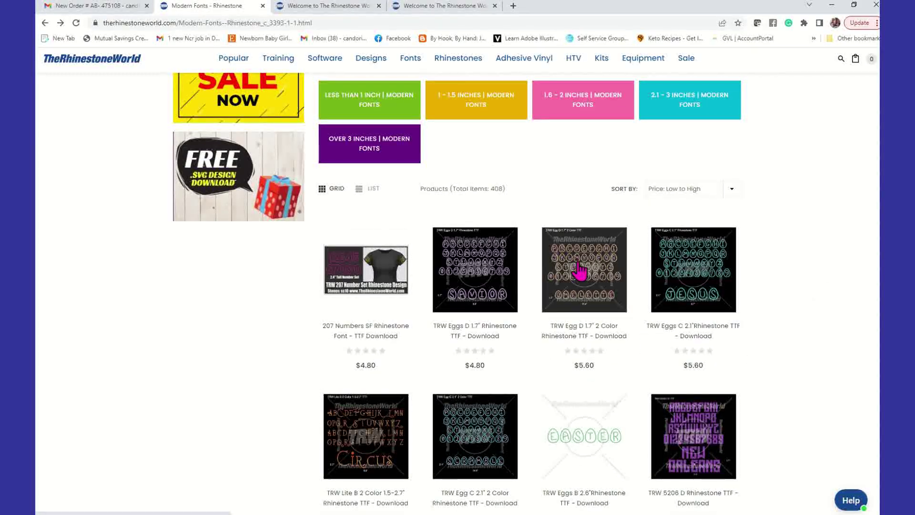
{"action": "scroll", "coordinate": [580, 267], "scroll_direction": "up", "scroll_amount": 3}
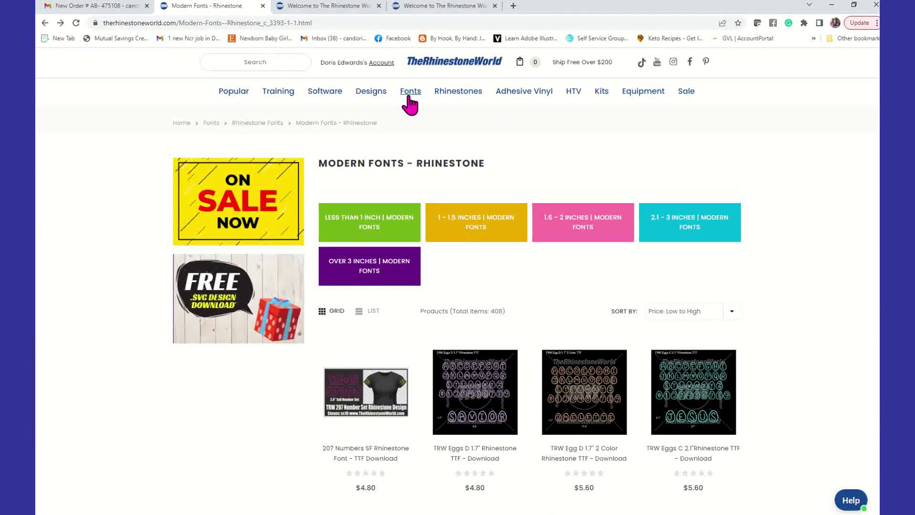
{"action": "mouse_move", "coordinate": [410, 100]}
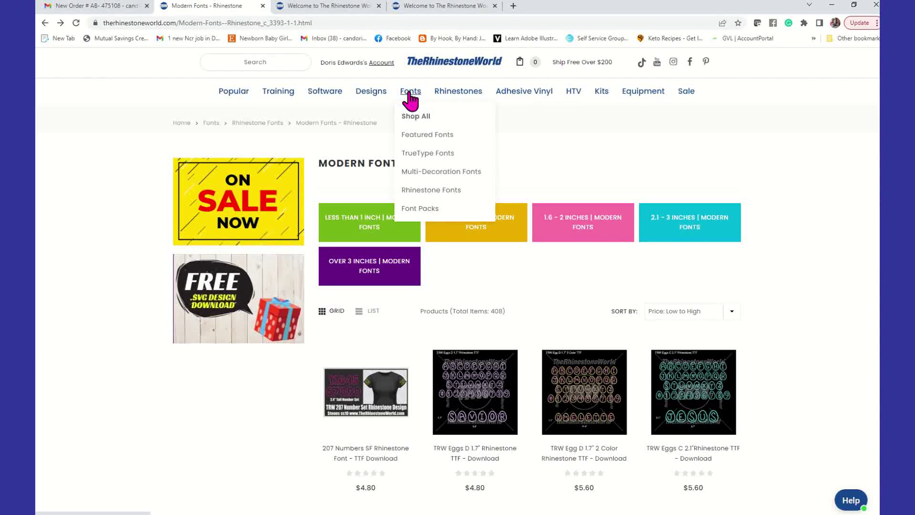
Search the store for "clean stone"
{"action": "left_click", "coordinate": [282, 62]}
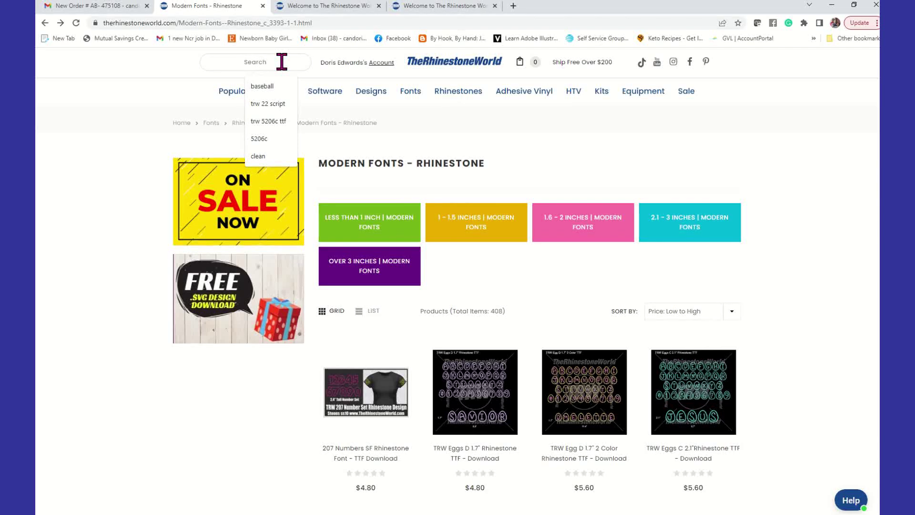
{"action": "type", "text": "cle"}
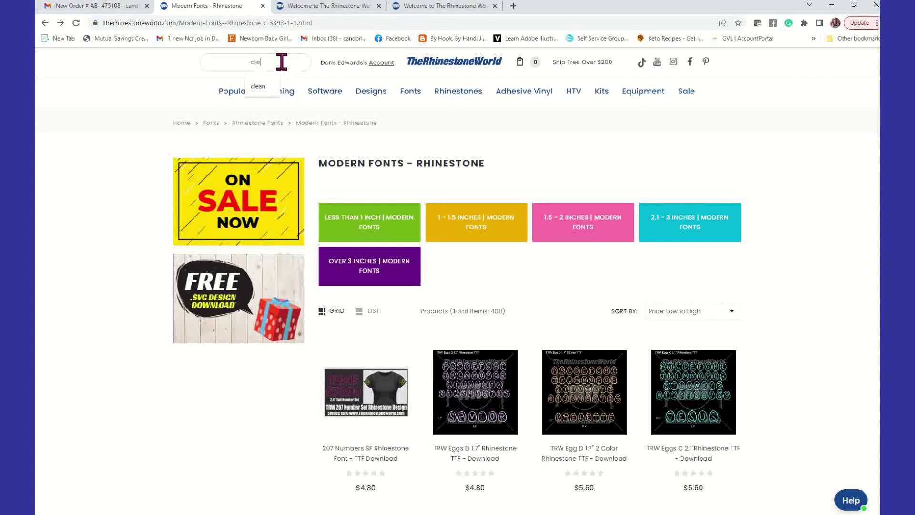
{"action": "type", "text": "an sto"}
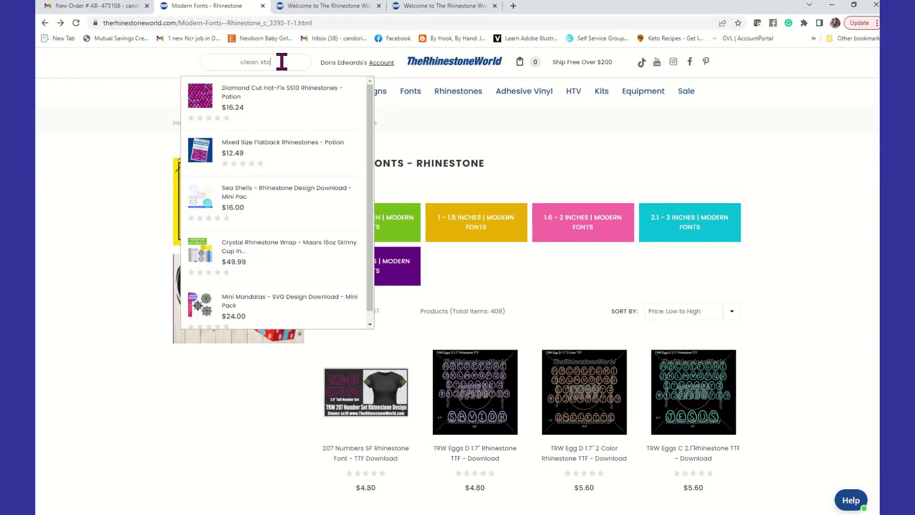
{"action": "type", "text": "ne"}
{"action": "key", "text": "Return"}
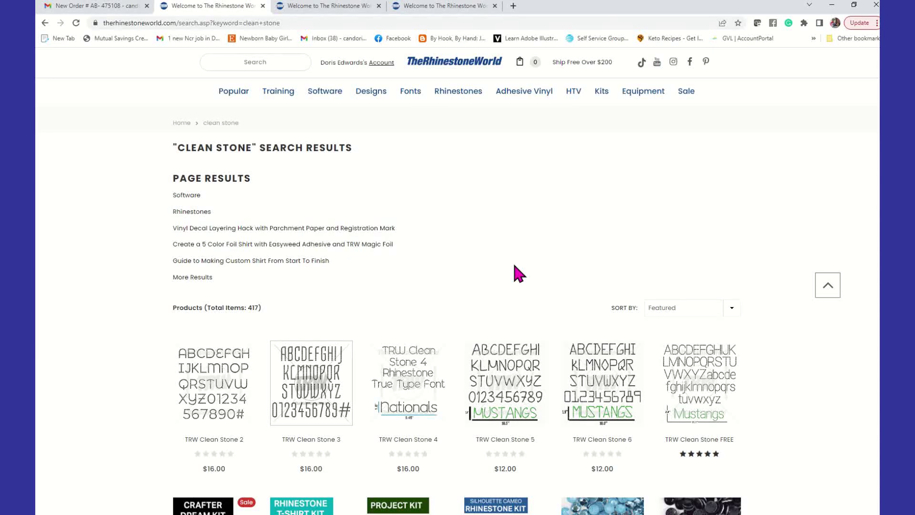
Open the TRW Clean Stone FREE font from the search results and add it to the cart
{"action": "scroll", "coordinate": [514, 266], "scroll_direction": "down", "scroll_amount": 2}
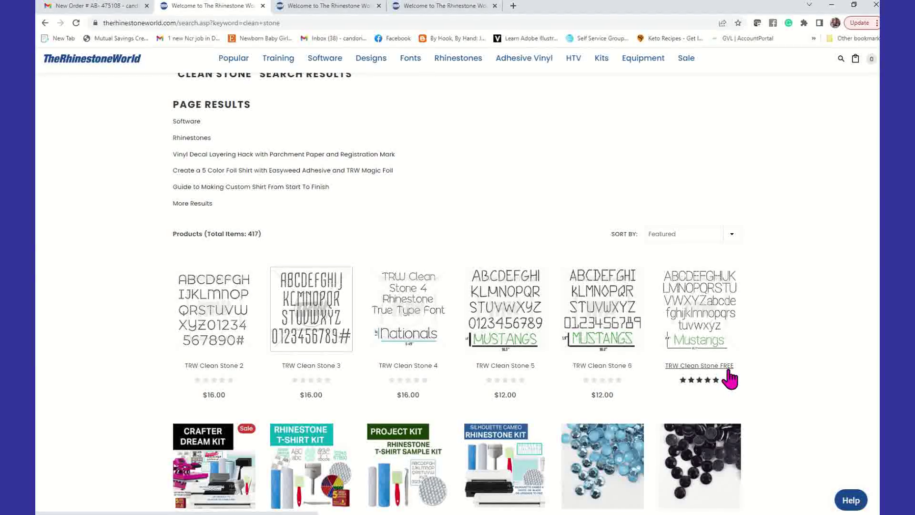
{"action": "scroll", "coordinate": [729, 377], "scroll_direction": "down", "scroll_amount": 1}
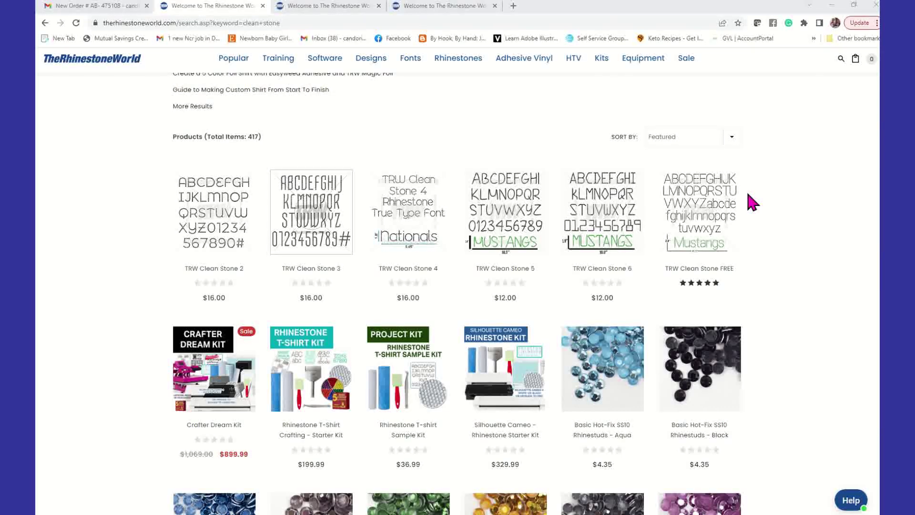
{"action": "left_click", "coordinate": [716, 210]}
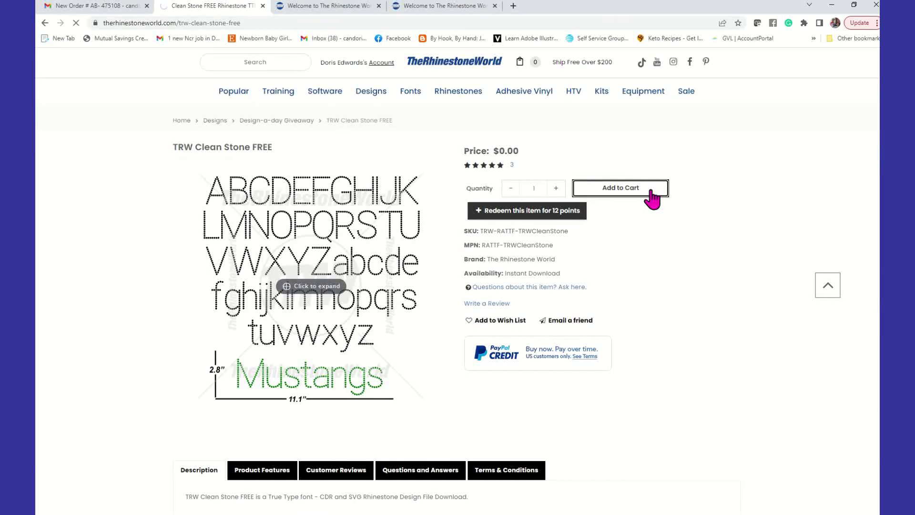
{"action": "left_click", "coordinate": [651, 191]}
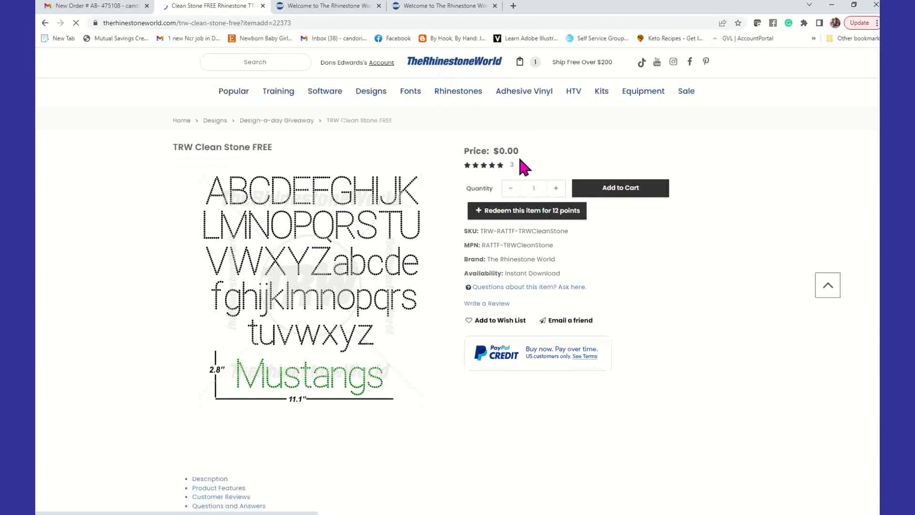
Proceed to checkout with the TRW Clean Stone FREE font in the cart and continue with the address as entered
{"action": "left_click", "coordinate": [535, 62]}
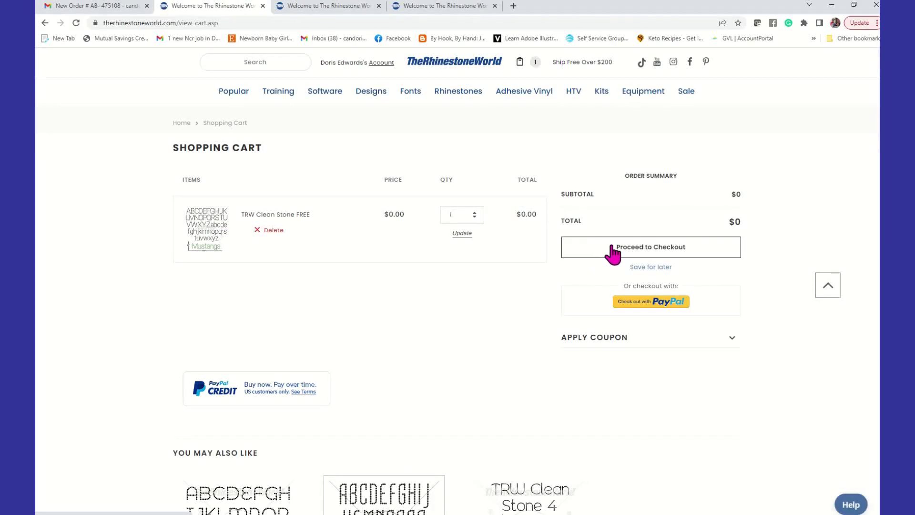
{"action": "left_click", "coordinate": [596, 253]}
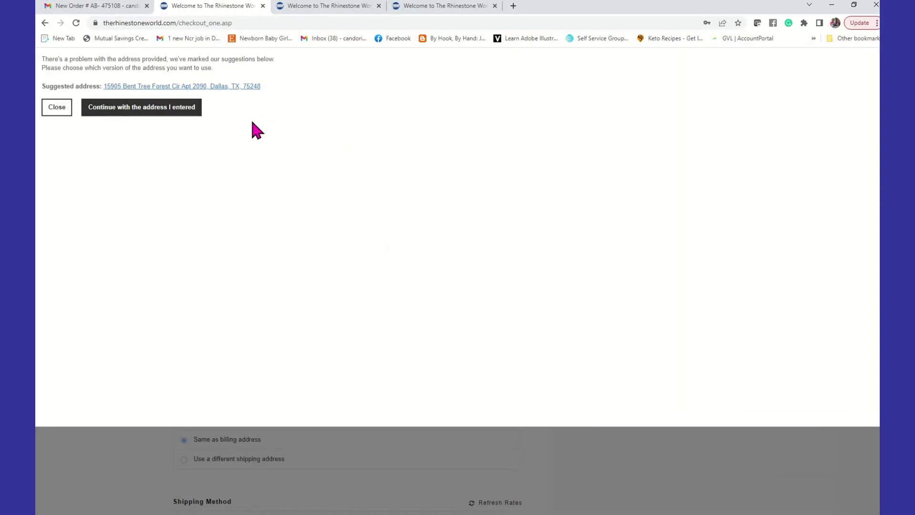
{"action": "left_click", "coordinate": [169, 111]}
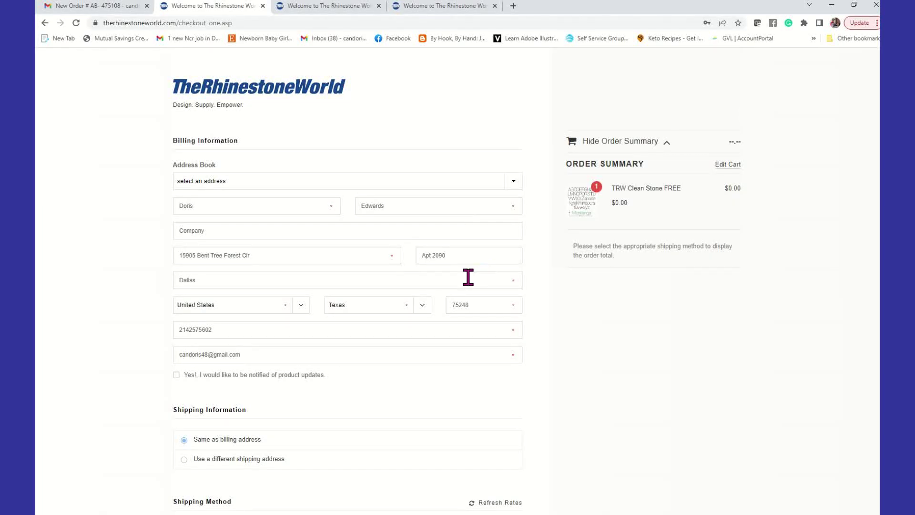
Review the billing, Free Shipping and payment sections of the checkout form and place the order
{"action": "scroll", "coordinate": [430, 372], "scroll_direction": "down", "scroll_amount": 3}
{"action": "scroll", "coordinate": [431, 375], "scroll_direction": "down", "scroll_amount": 4}
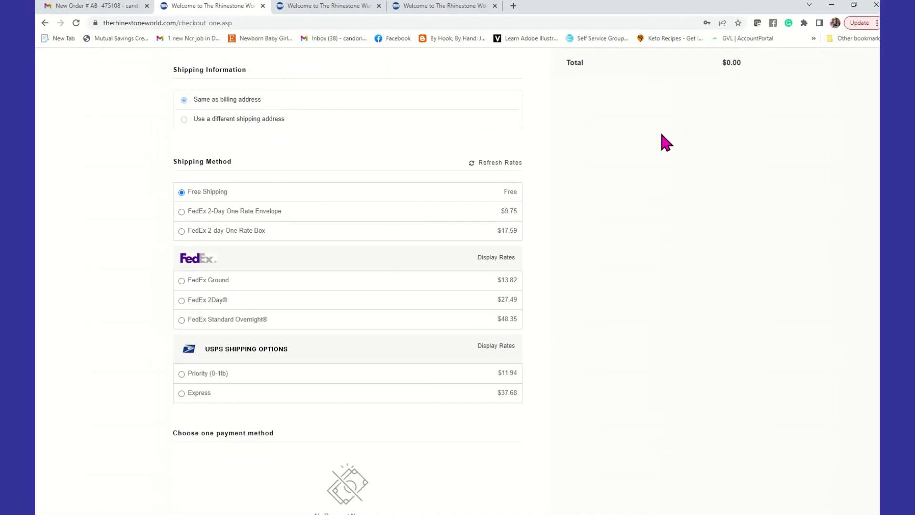
{"action": "scroll", "coordinate": [661, 134], "scroll_direction": "up", "scroll_amount": 3}
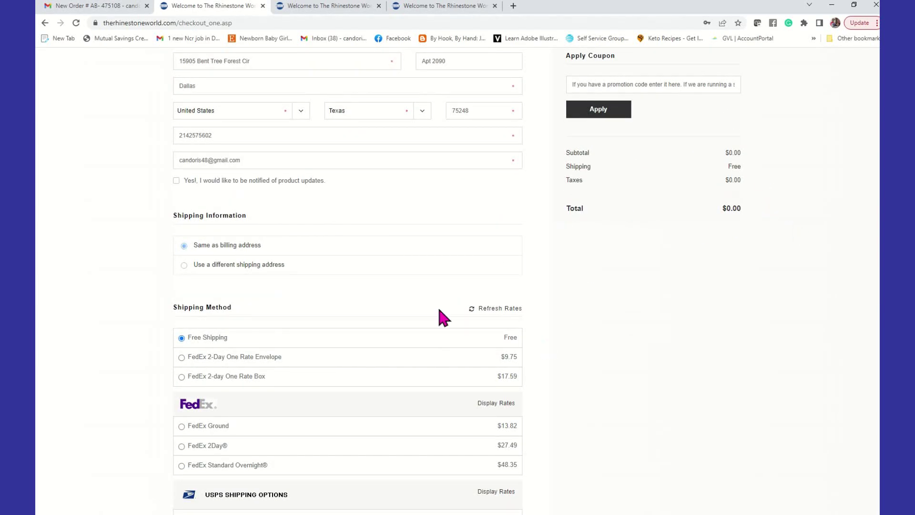
{"action": "scroll", "coordinate": [359, 312], "scroll_direction": "down", "scroll_amount": 3}
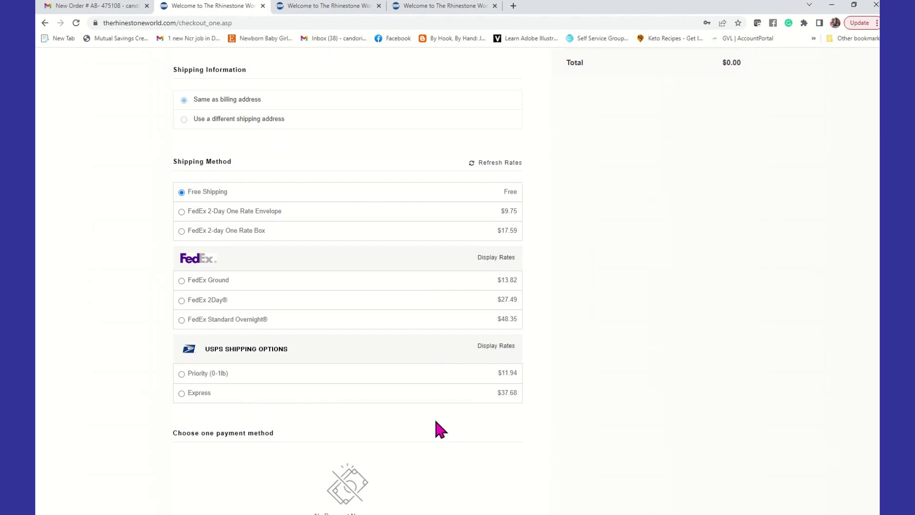
{"action": "scroll", "coordinate": [375, 370], "scroll_direction": "down", "scroll_amount": 5}
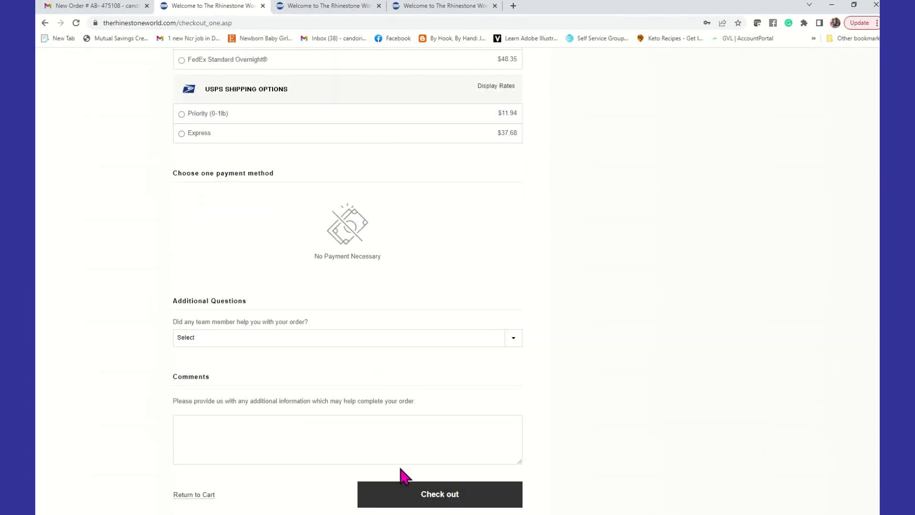
{"action": "left_click", "coordinate": [401, 494]}
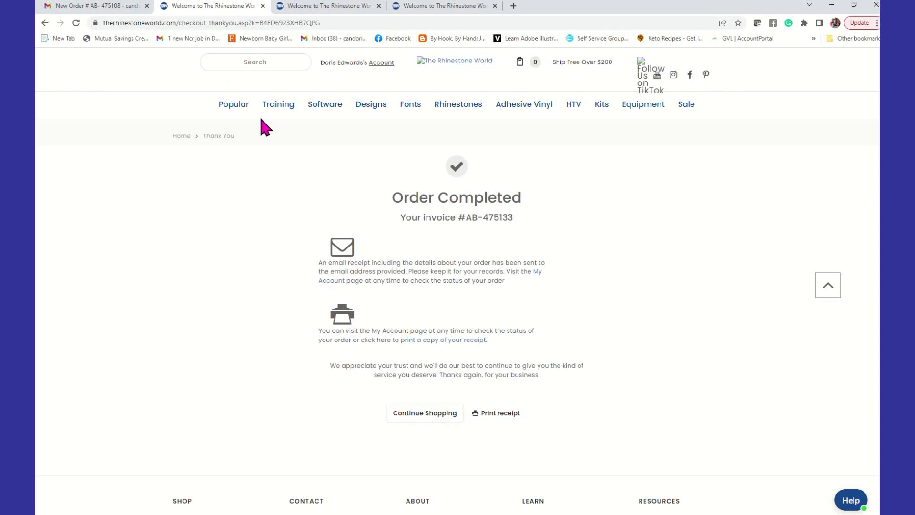
Leave the order confirmation, log in to the customer account and view the My Account page
{"action": "left_click", "coordinate": [45, 23]}
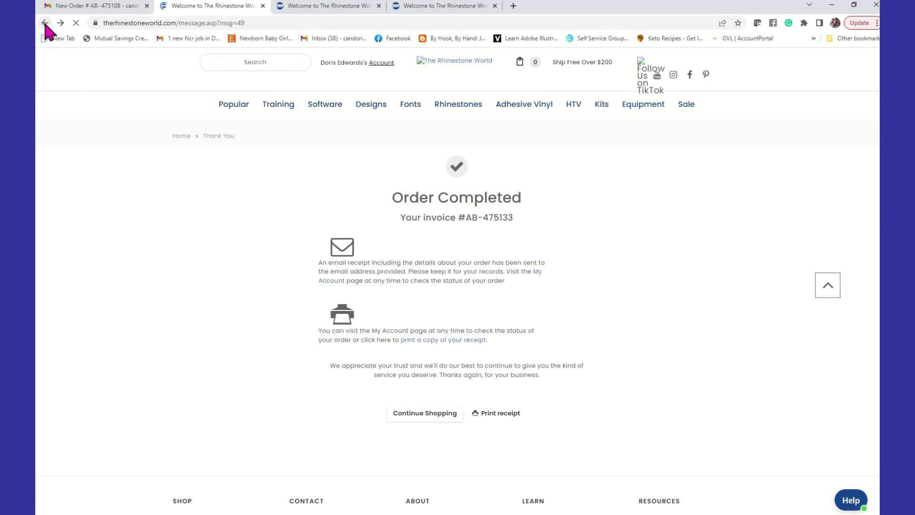
{"action": "left_click", "coordinate": [375, 80]}
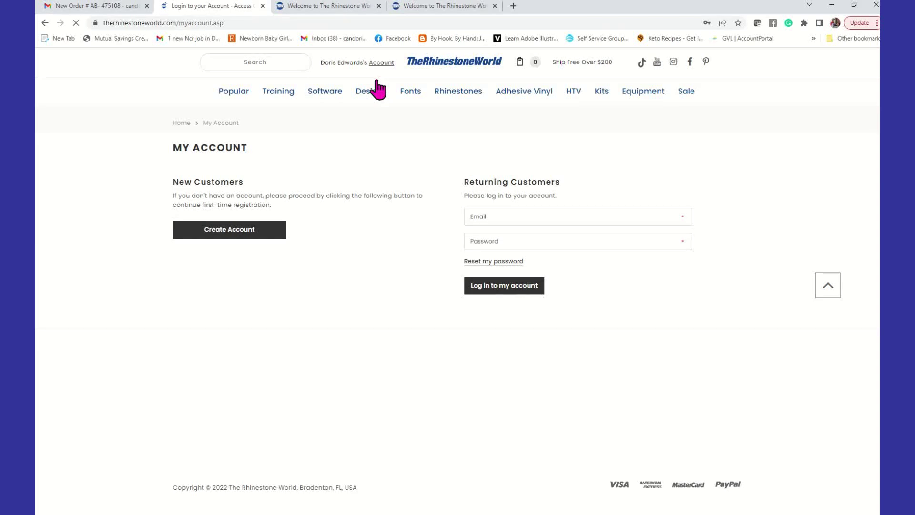
{"action": "left_click", "coordinate": [504, 287]}
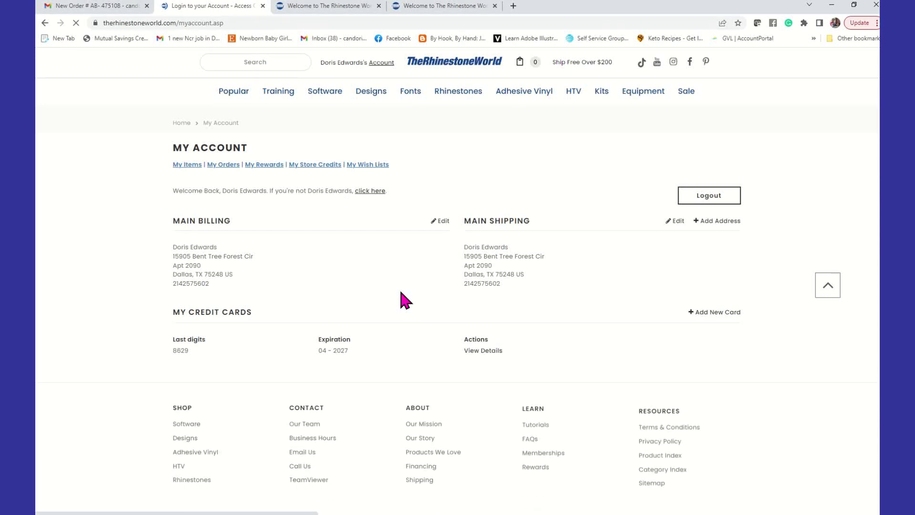
{"action": "scroll", "coordinate": [400, 292], "scroll_direction": "down", "scroll_amount": 2}
{"action": "scroll", "coordinate": [400, 292], "scroll_direction": "up", "scroll_amount": 2}
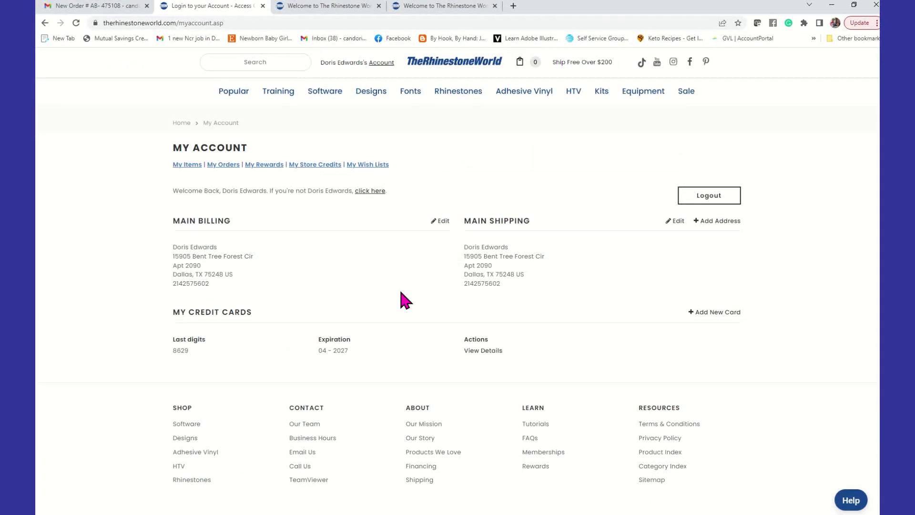
{"action": "left_click", "coordinate": [381, 64]}
{"action": "scroll", "coordinate": [385, 259], "scroll_direction": "down", "scroll_amount": 2}
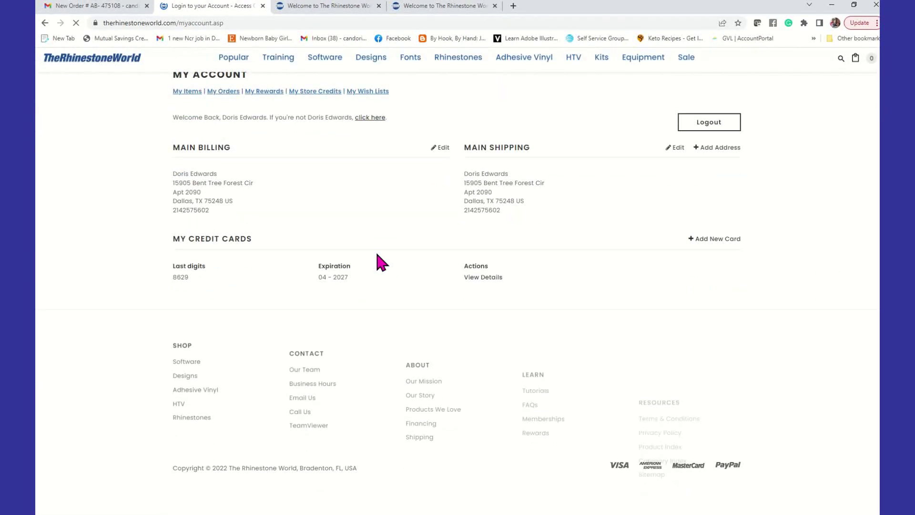
{"action": "scroll", "coordinate": [376, 257], "scroll_direction": "up", "scroll_amount": 2}
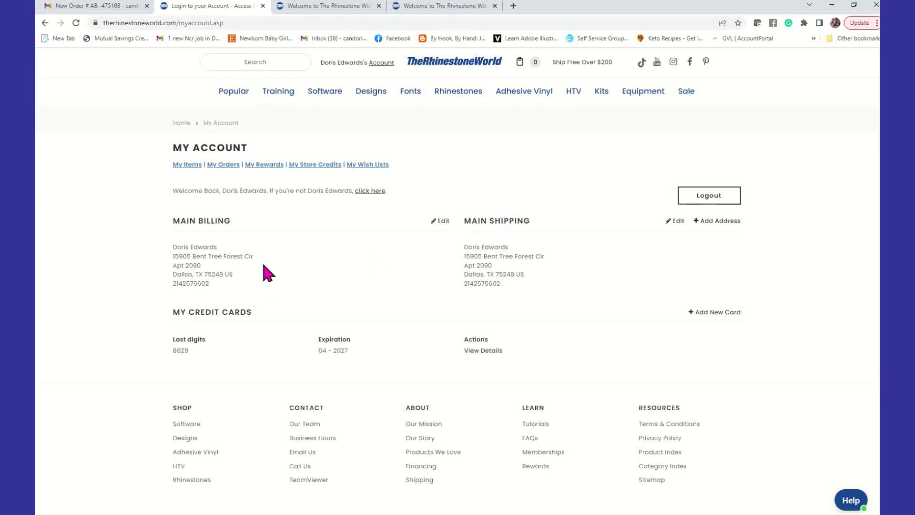
Open the download page of the newest order in My Orders and download the TRW Clean Stone.otf file
{"action": "left_click", "coordinate": [230, 166]}
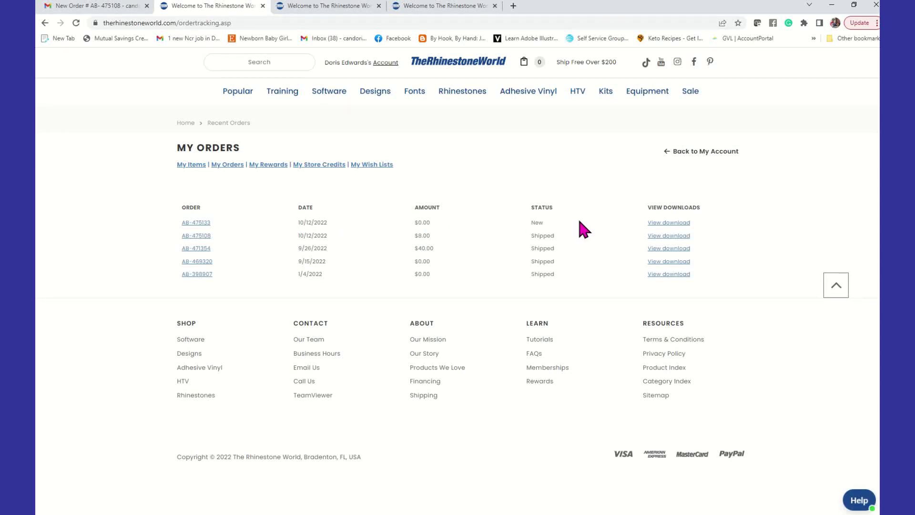
{"action": "left_click", "coordinate": [681, 222]}
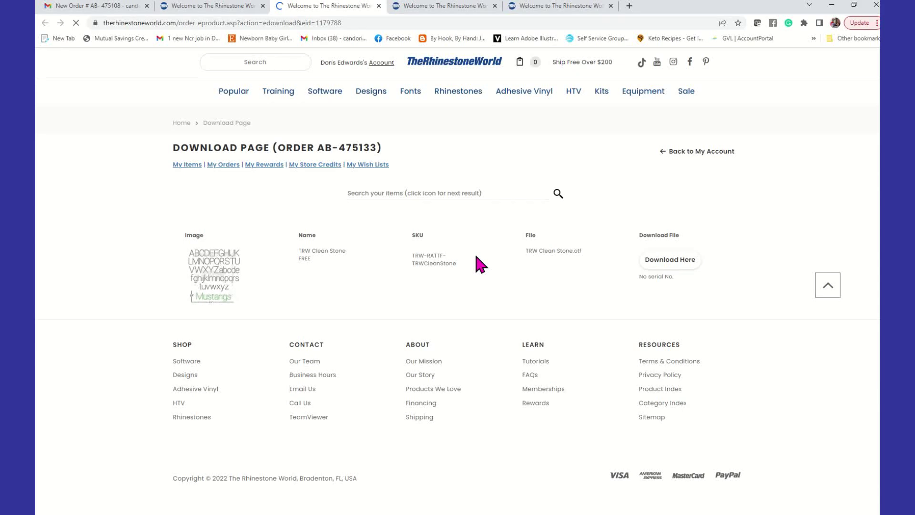
{"action": "left_click", "coordinate": [680, 270]}
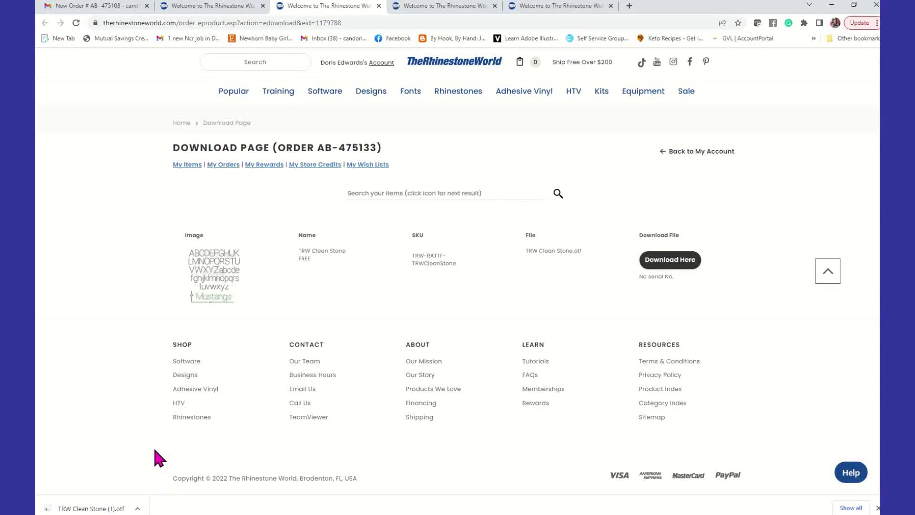
Open the downloaded TRW Clean Stone font file, install the font and close its preview window
{"action": "left_click", "coordinate": [96, 508]}
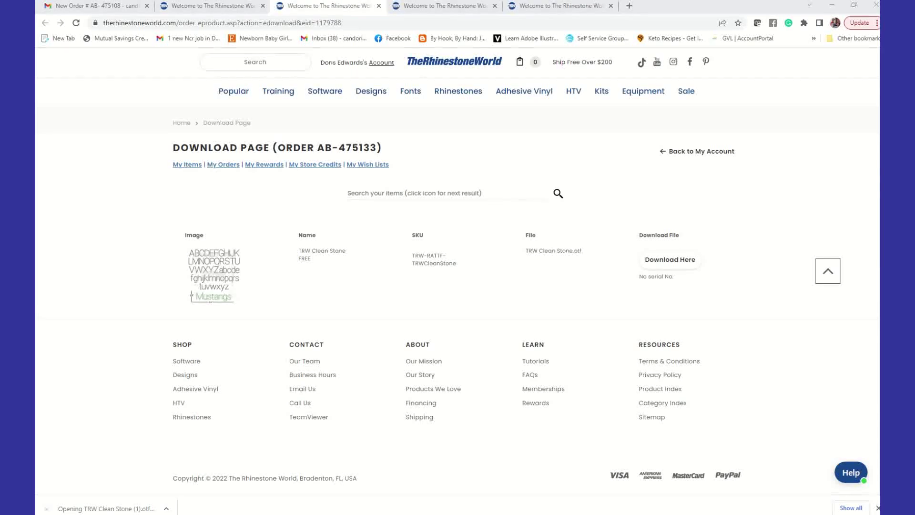
{"action": "left_click_drag", "start_coordinate": [443, 139], "coordinate": [226, 136]}
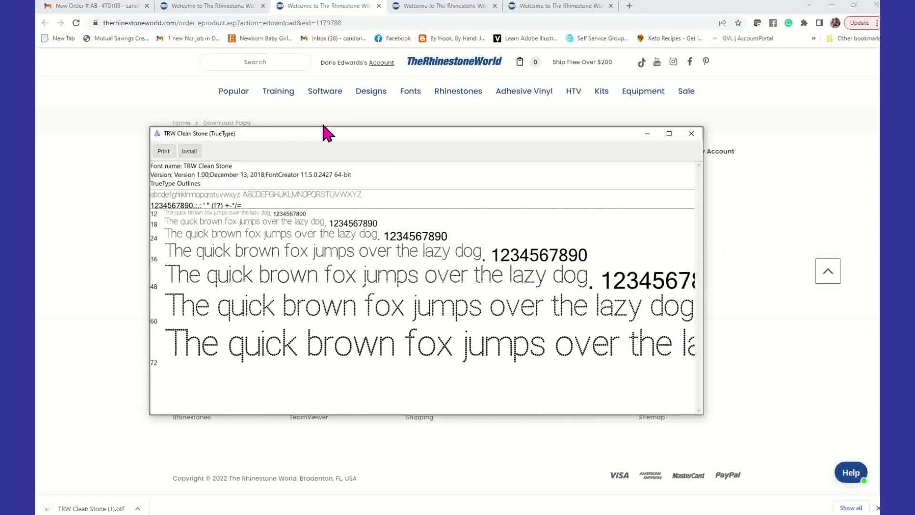
{"action": "left_click", "coordinate": [189, 151]}
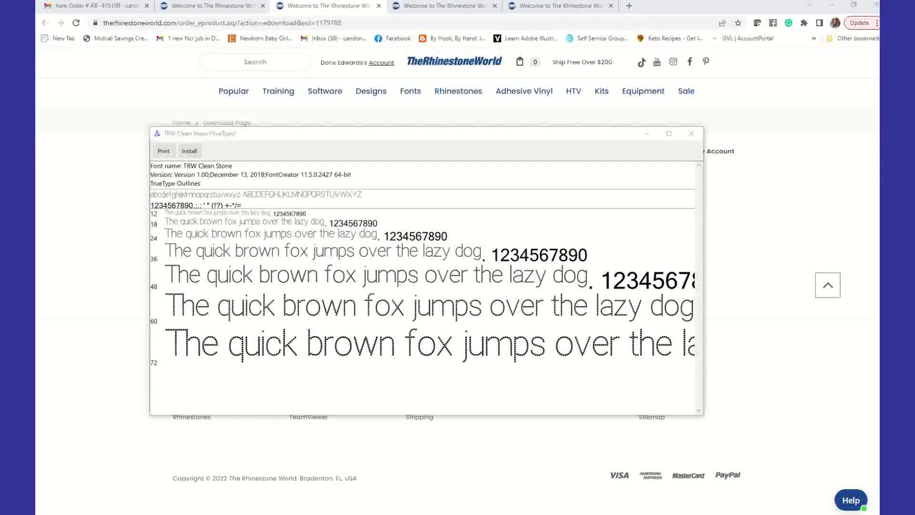
{"action": "left_click", "coordinate": [189, 152]}
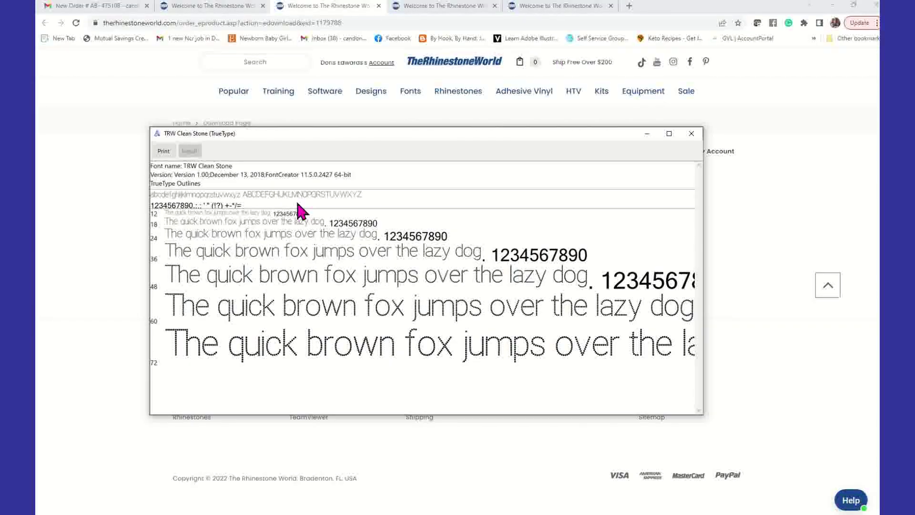
{"action": "left_click", "coordinate": [691, 134]}
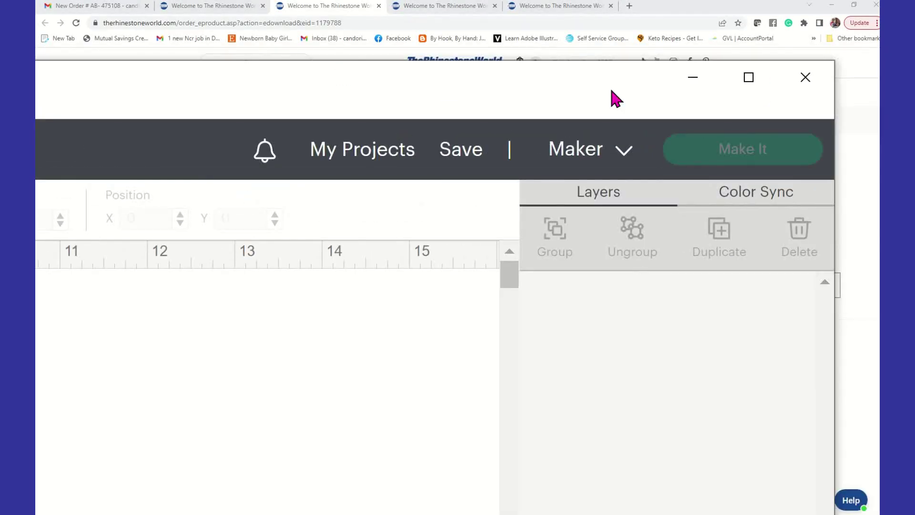
Switch to Cricut Design Space, maximize its window and reload the application
{"action": "left_click", "coordinate": [752, 79]}
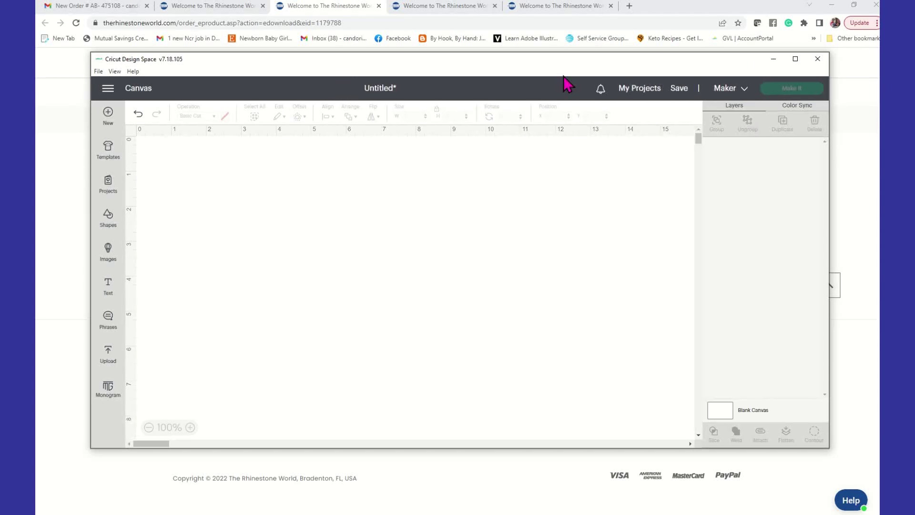
{"action": "left_click", "coordinate": [795, 59]}
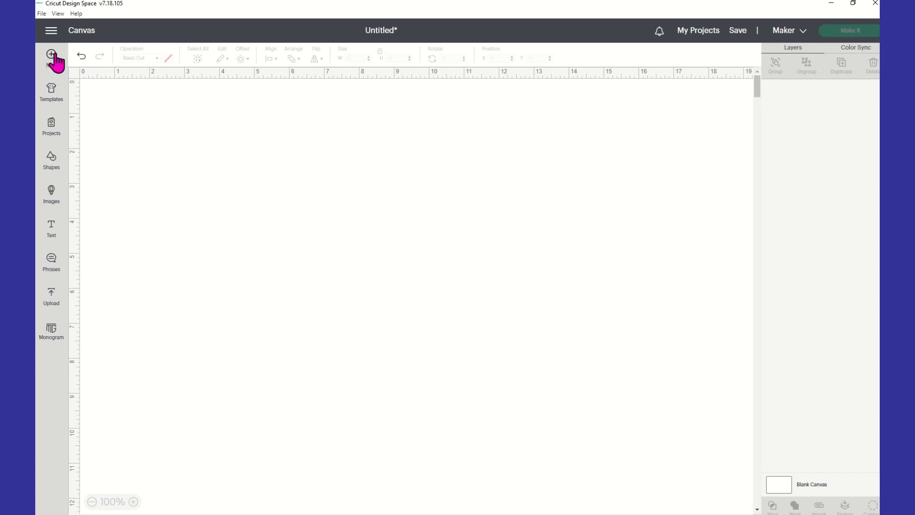
{"action": "left_click", "coordinate": [58, 13]}
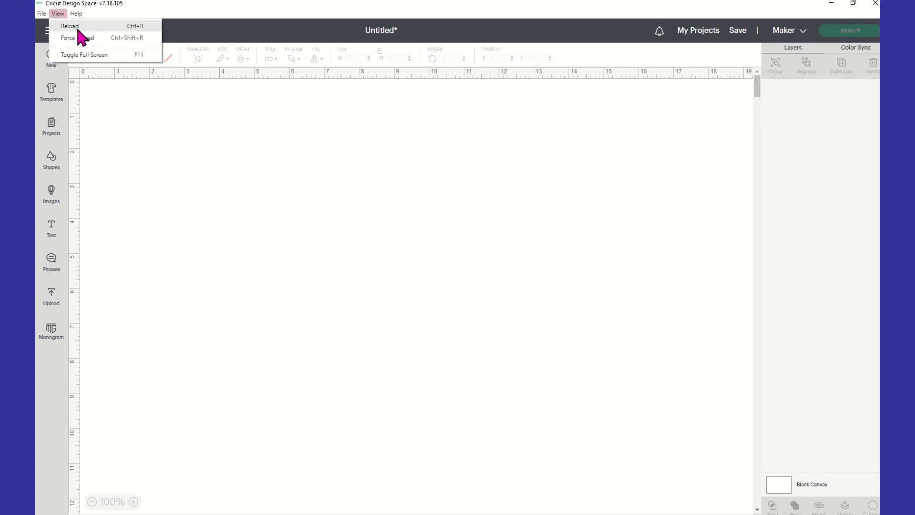
{"action": "key", "text": "Escape"}
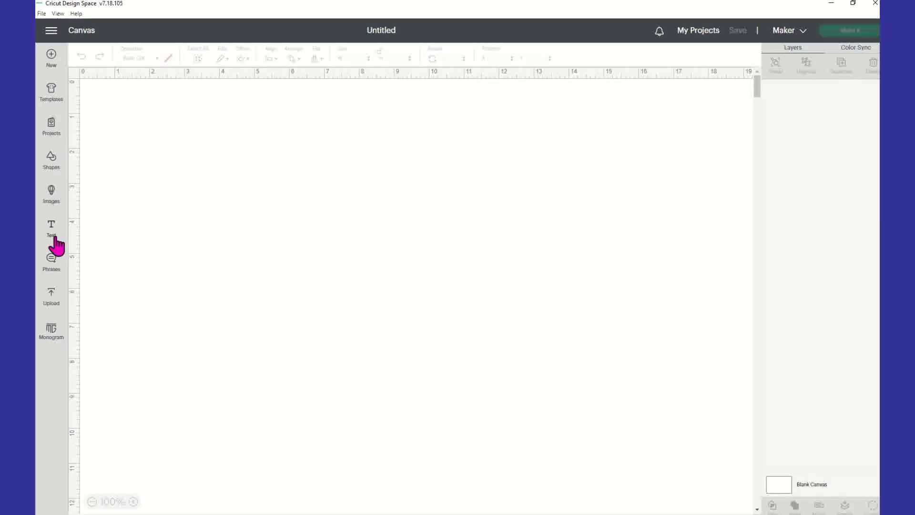
Add a text object reading "Candoris" to the canvas
{"action": "left_click", "coordinate": [172, 239]}
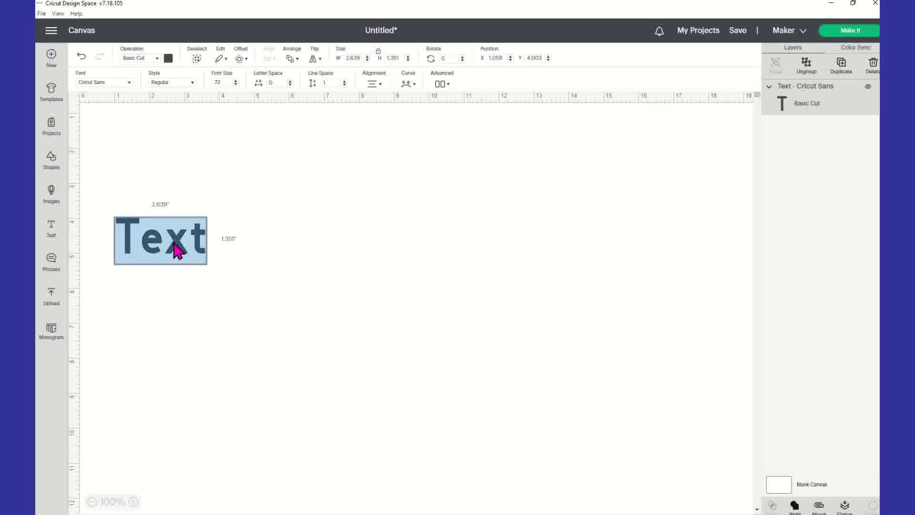
{"action": "type", "text": "Ca"}
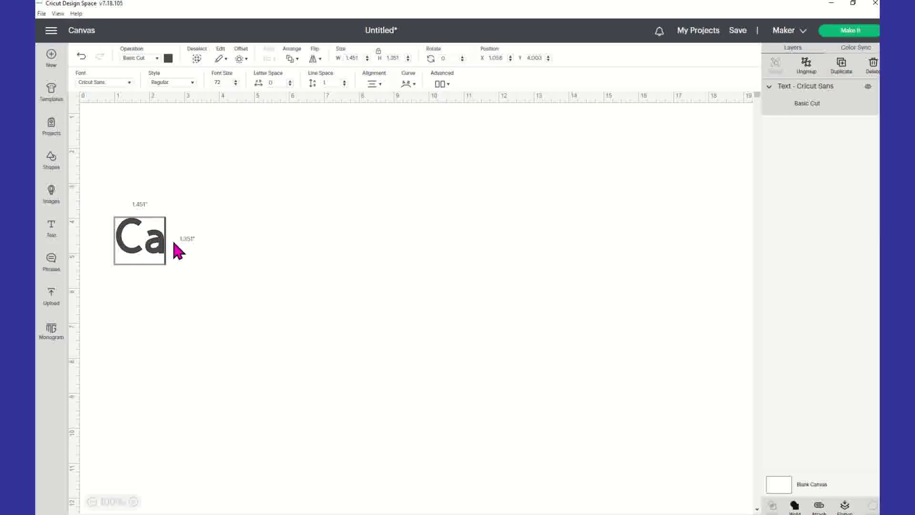
{"action": "type", "text": "ndoris"}
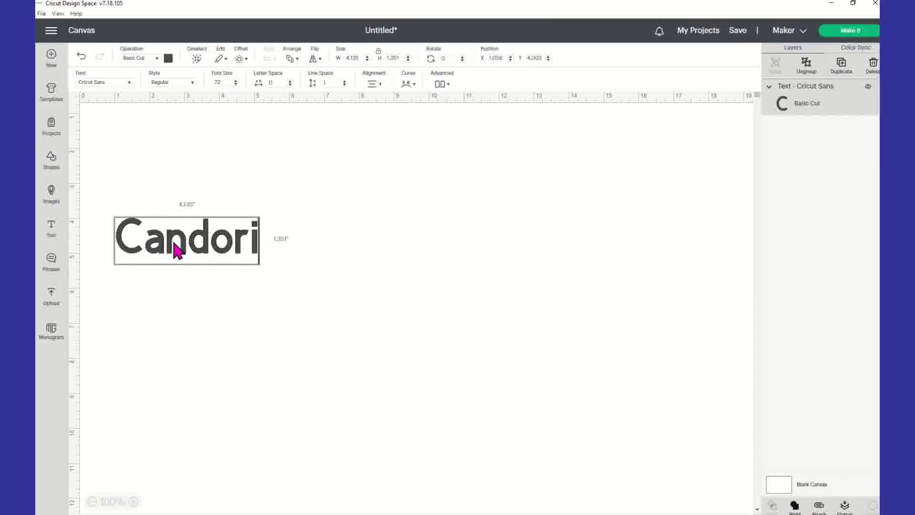
Search the system fonts for "trw", set the canvas text's font to TRW Clean Stone and deselect the text
{"action": "left_click", "coordinate": [128, 83]}
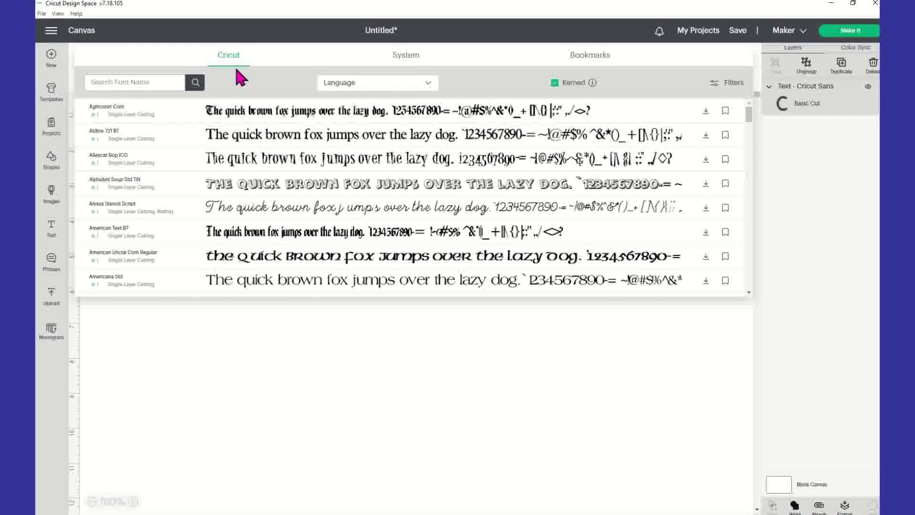
{"action": "left_click", "coordinate": [413, 57]}
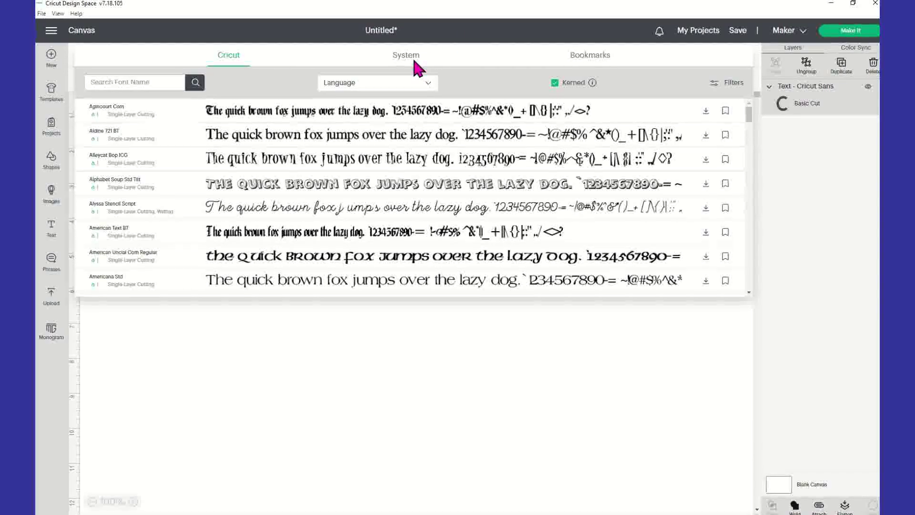
{"action": "left_click", "coordinate": [156, 84]}
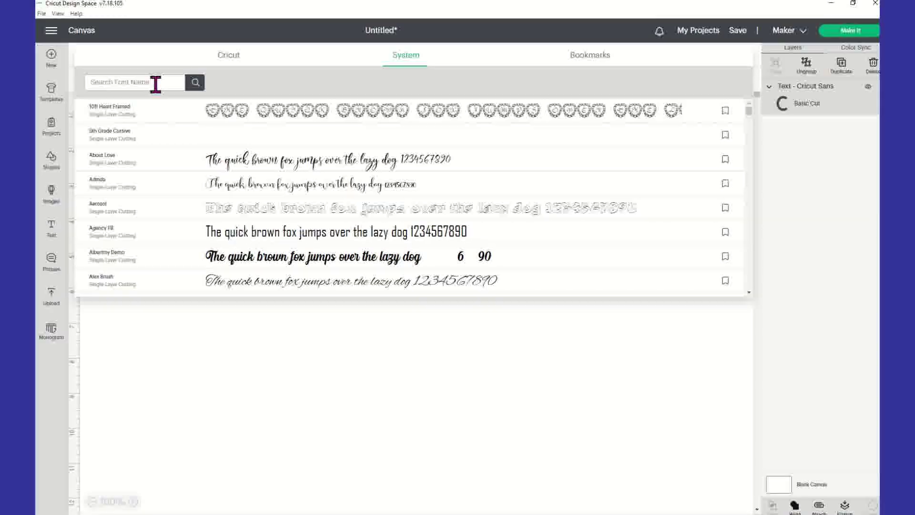
{"action": "type", "text": "trw"}
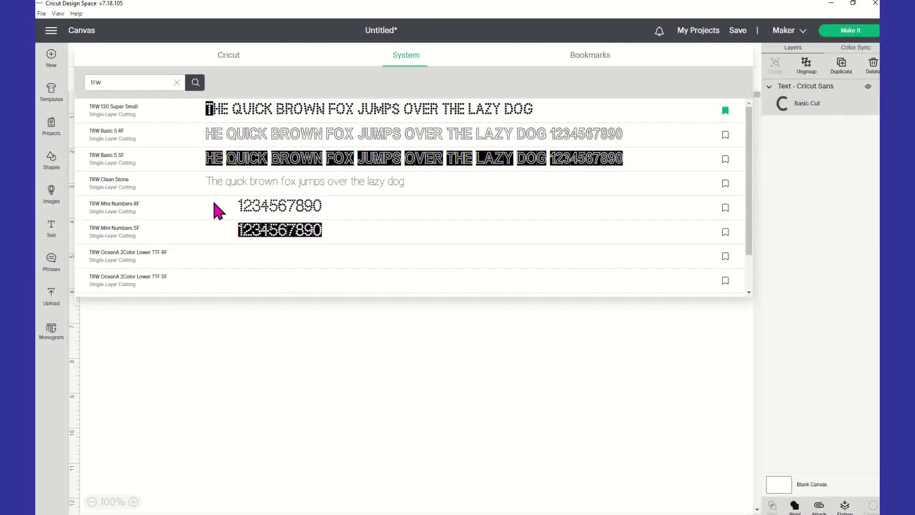
{"action": "left_click", "coordinate": [123, 189]}
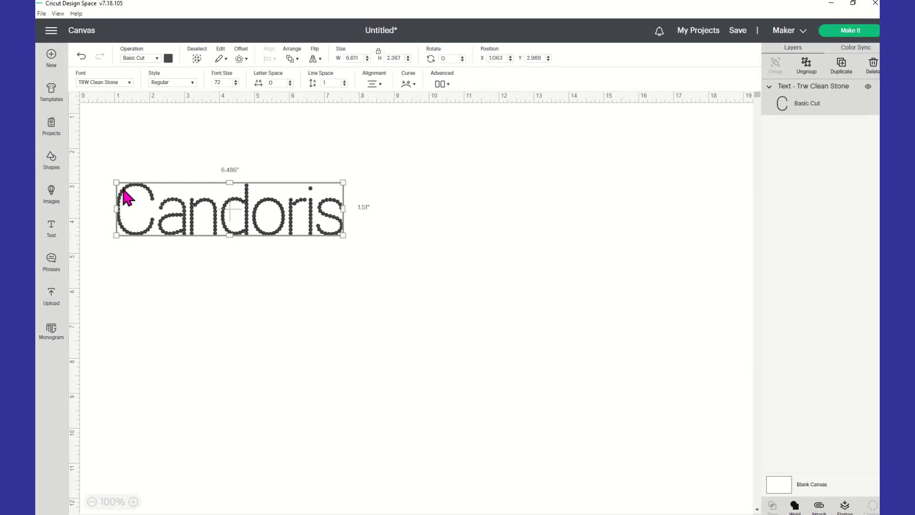
{"action": "left_click", "coordinate": [177, 138]}
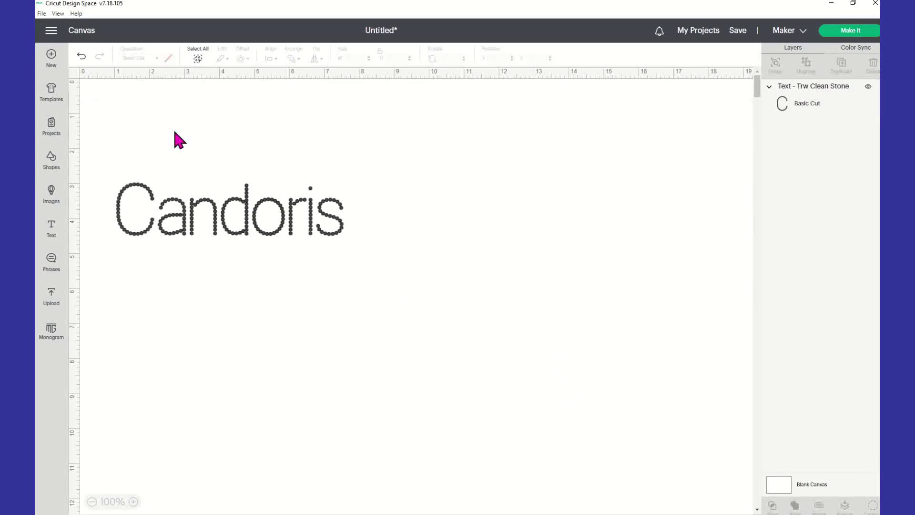
Copy the "Candoris" text, paste a duplicate and place it below the original at about X 2.514, Y 6.486 inches
{"action": "left_click", "coordinate": [303, 232]}
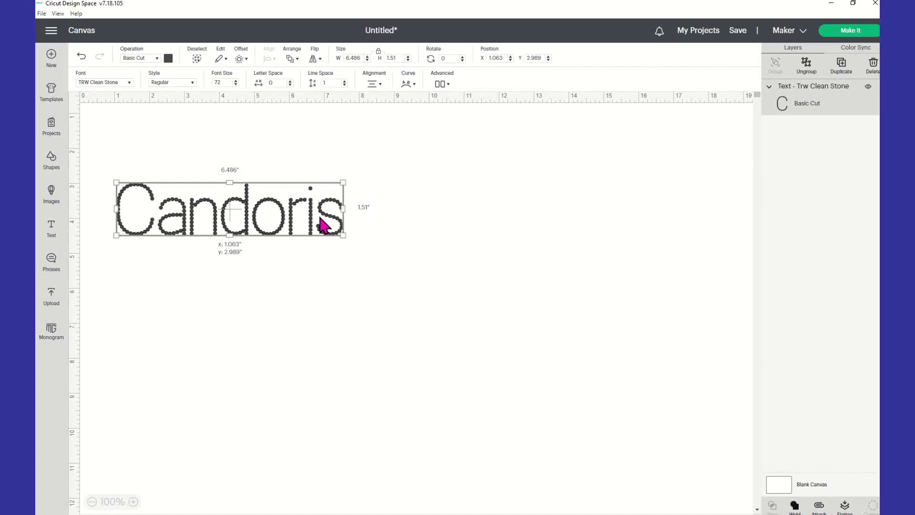
{"action": "right_click", "coordinate": [321, 232]}
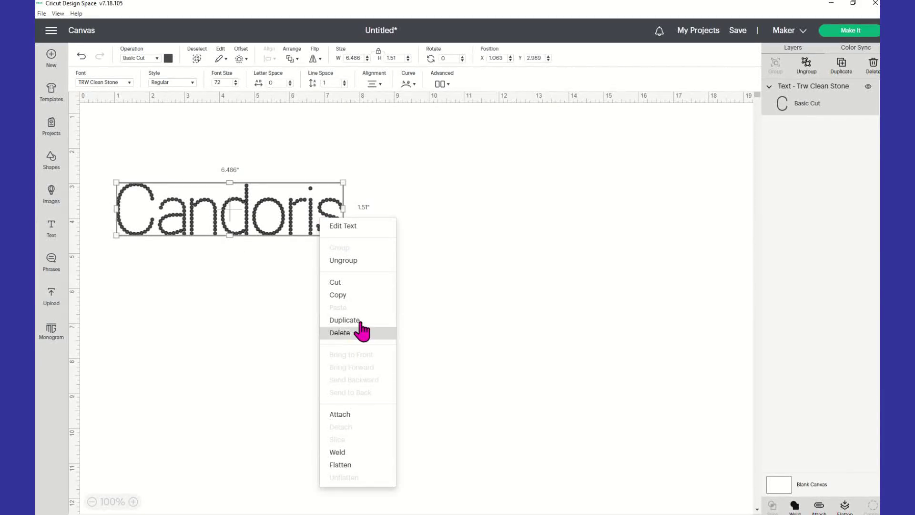
{"action": "left_click", "coordinate": [353, 250]}
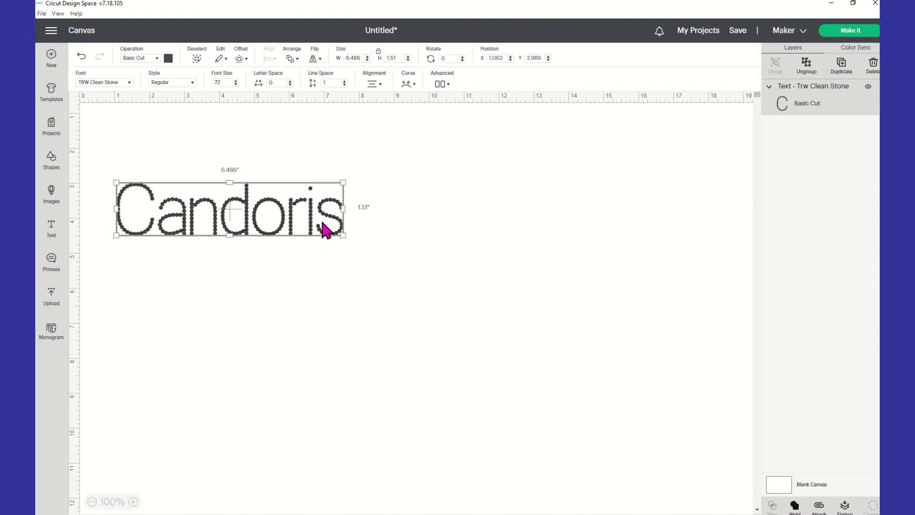
{"action": "key", "text": "ctrl+v"}
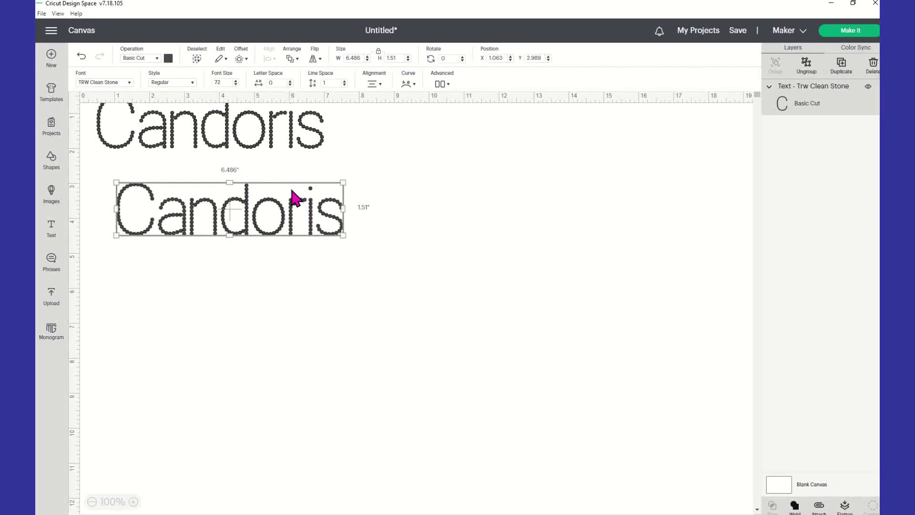
{"action": "left_click_drag", "start_coordinate": [249, 138], "coordinate": [319, 350]}
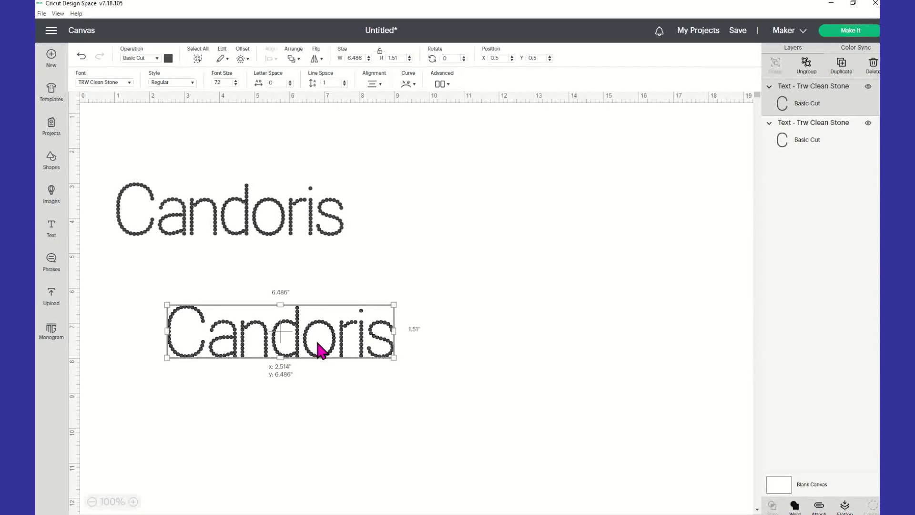
Weld the upper "Candoris" text and reduce a duplicate of the weld to a single circle by hiding its other contours
{"action": "left_click", "coordinate": [305, 233]}
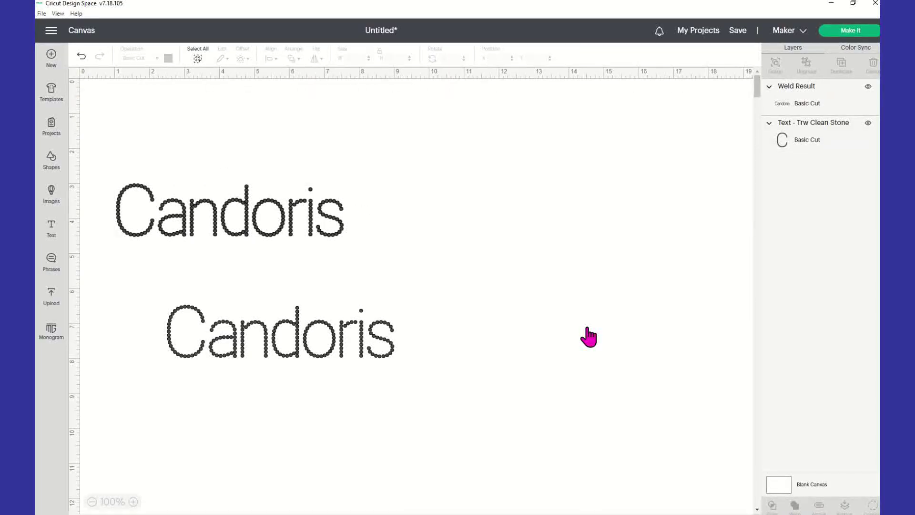
{"action": "left_click", "coordinate": [238, 230]}
{"action": "left_click", "coordinate": [238, 230]}
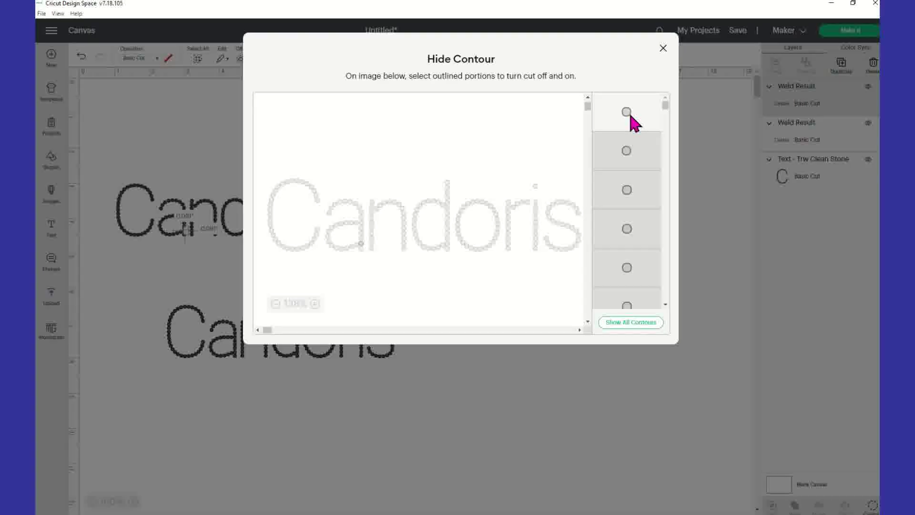
{"action": "left_click", "coordinate": [663, 48]}
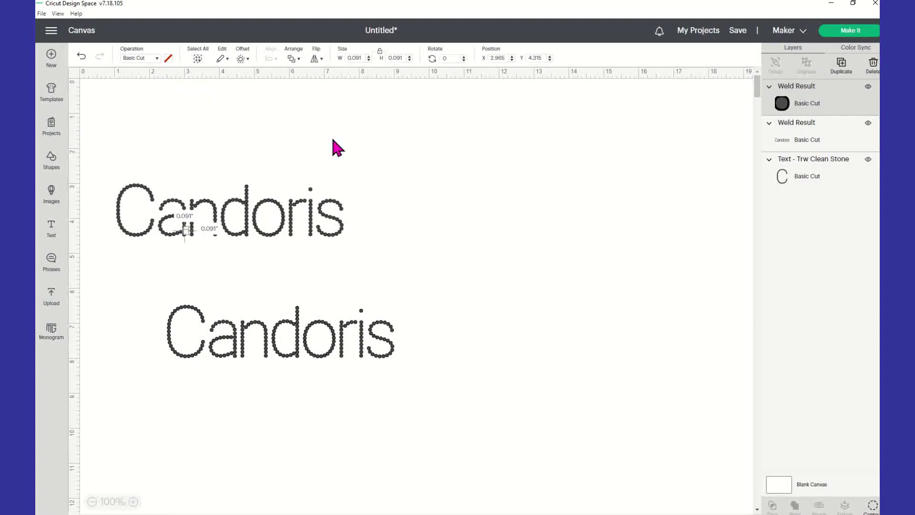
Delete the complete welded "Candoris" and resize the remaining single circle to 0.135 inches wide and high
{"action": "left_click_drag", "start_coordinate": [302, 219], "coordinate": [552, 213]}
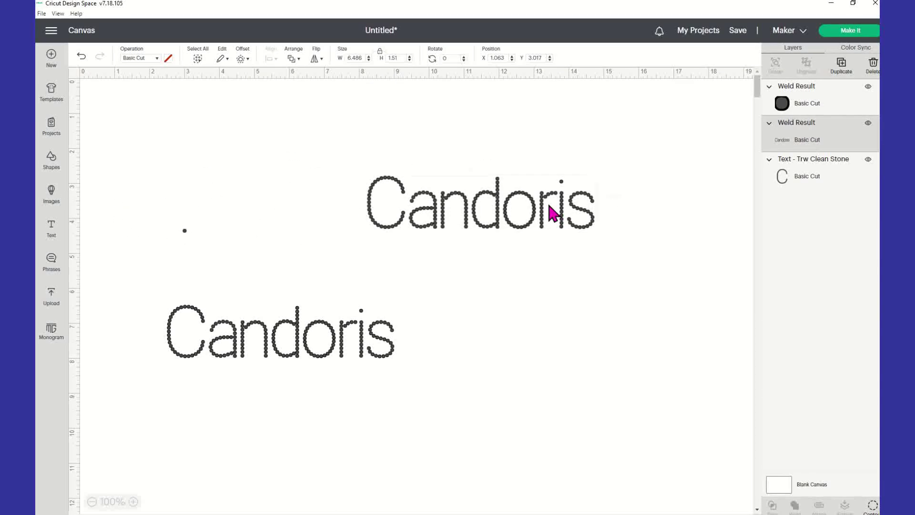
{"action": "key", "text": "Delete"}
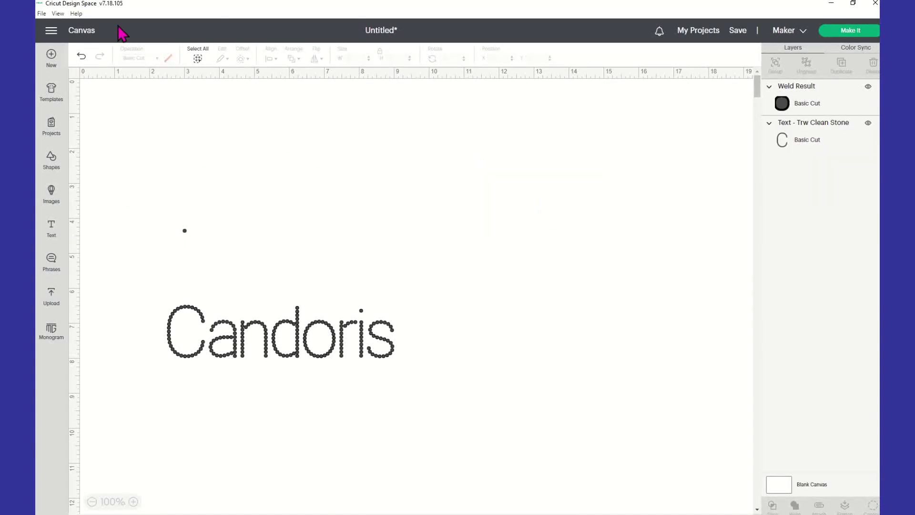
{"action": "left_click", "coordinate": [185, 230]}
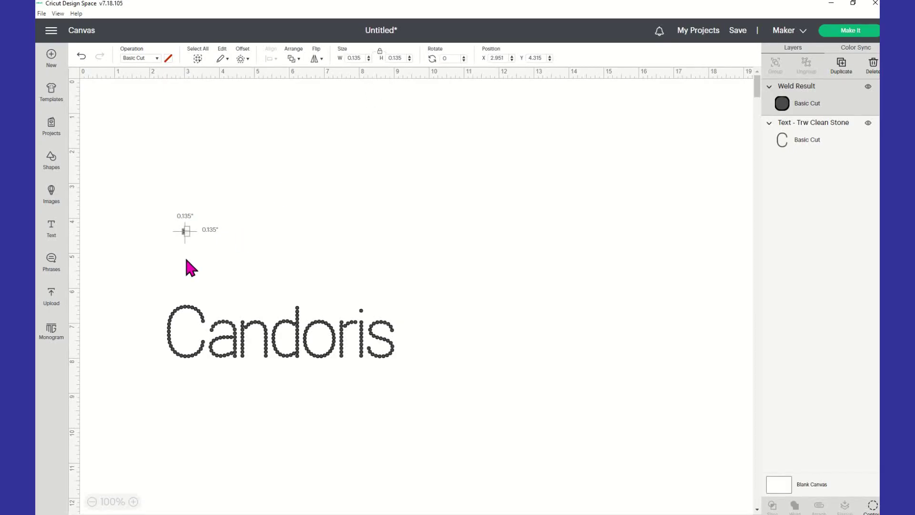
{"action": "left_click", "coordinate": [187, 236]}
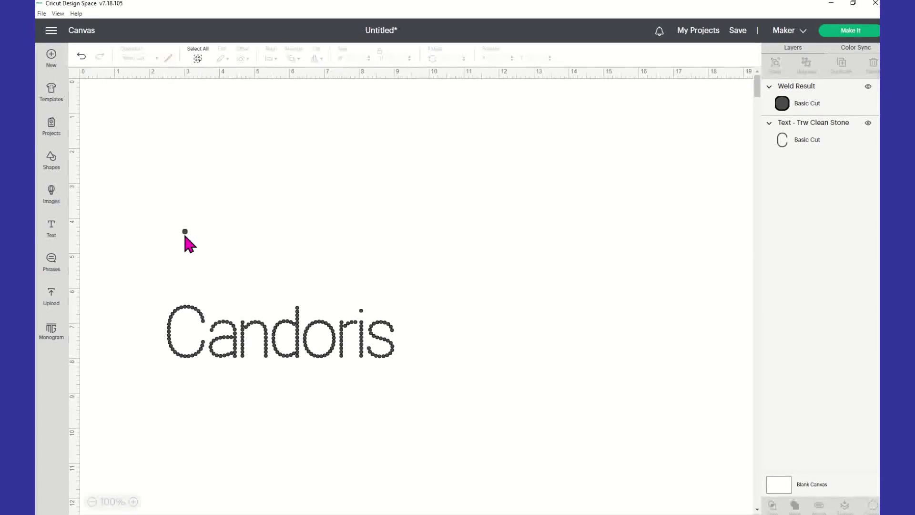
Show all contours of the resized circle again and move the restored word to about X 2.435, Y 2.533 inches
{"action": "left_click", "coordinate": [185, 231]}
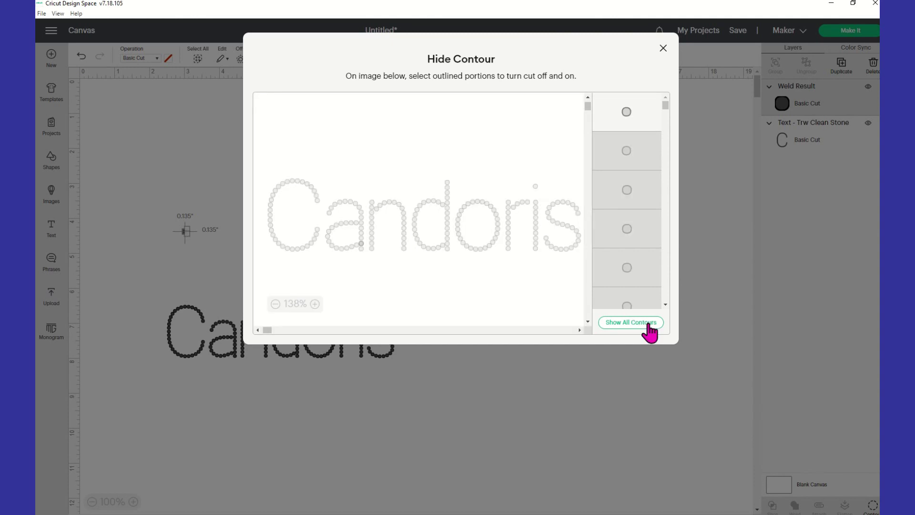
{"action": "left_click", "coordinate": [648, 324]}
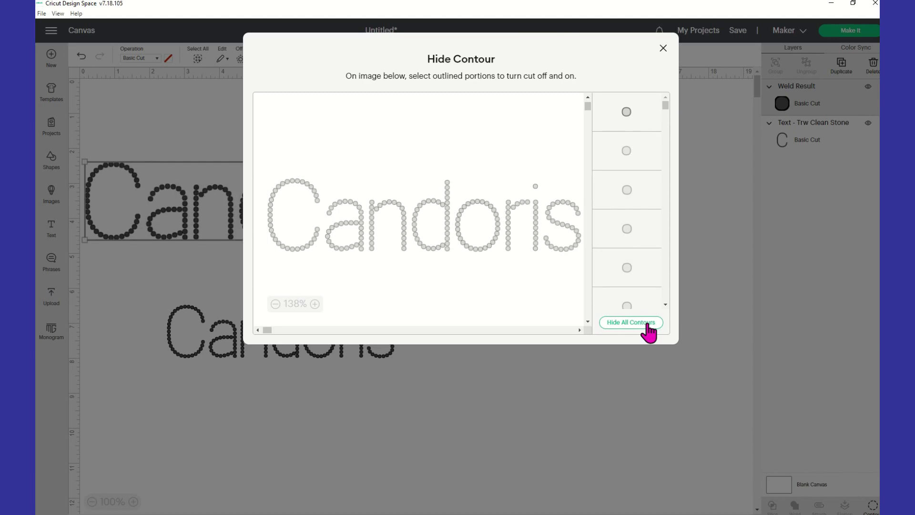
{"action": "left_click", "coordinate": [663, 48]}
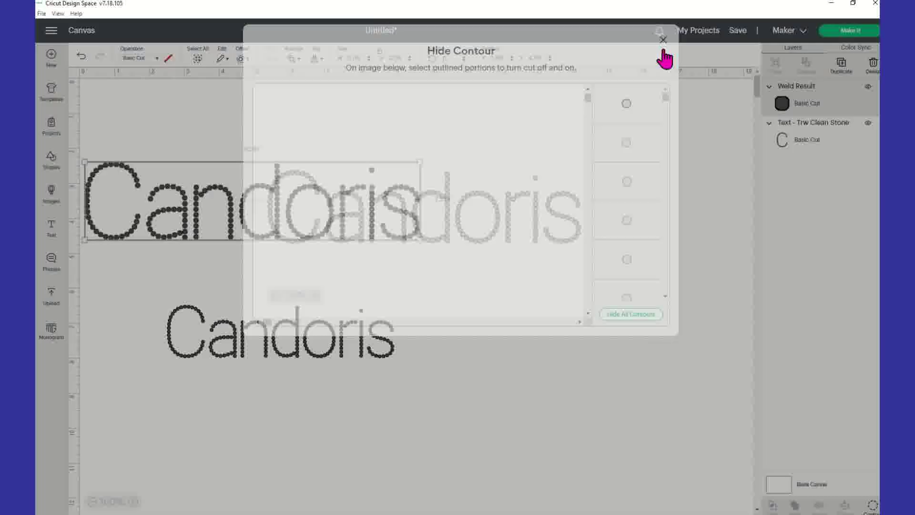
{"action": "left_click_drag", "start_coordinate": [378, 208], "coordinate": [454, 206]}
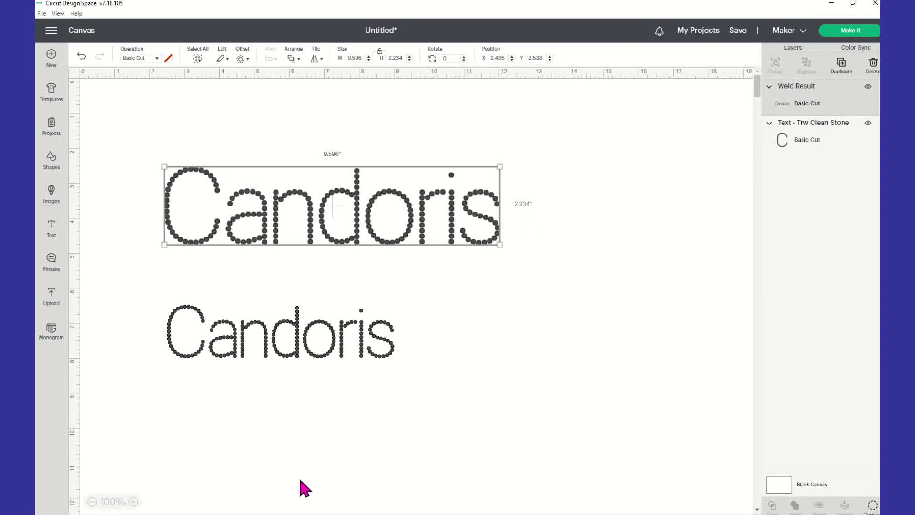
Delete the smaller editable "Candoris" text and move the enlarged welded word to about X 1.143, Y 1.463 inches
{"action": "left_click", "coordinate": [296, 352]}
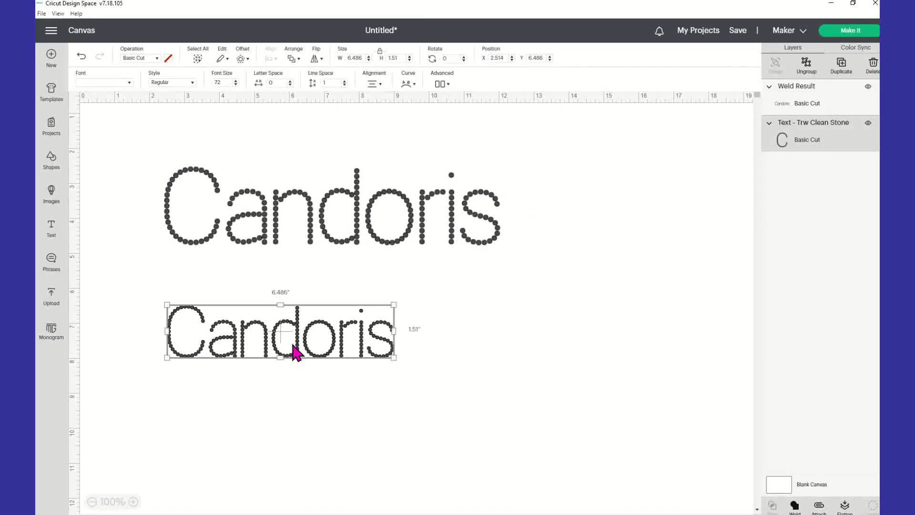
{"action": "key", "text": "Delete"}
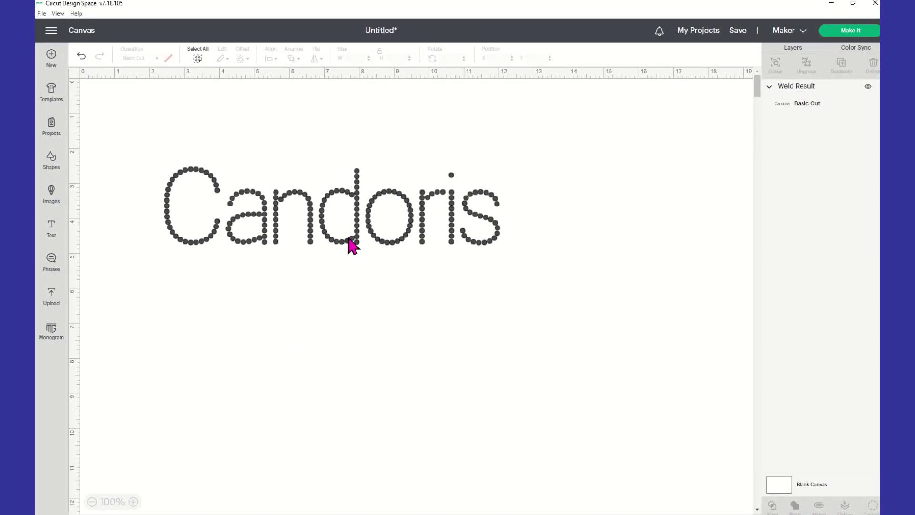
{"action": "left_click", "coordinate": [371, 239]}
{"action": "left_click_drag", "start_coordinate": [381, 243], "coordinate": [336, 205]}
{"action": "left_click", "coordinate": [435, 252]}
{"action": "left_click", "coordinate": [320, 141]}
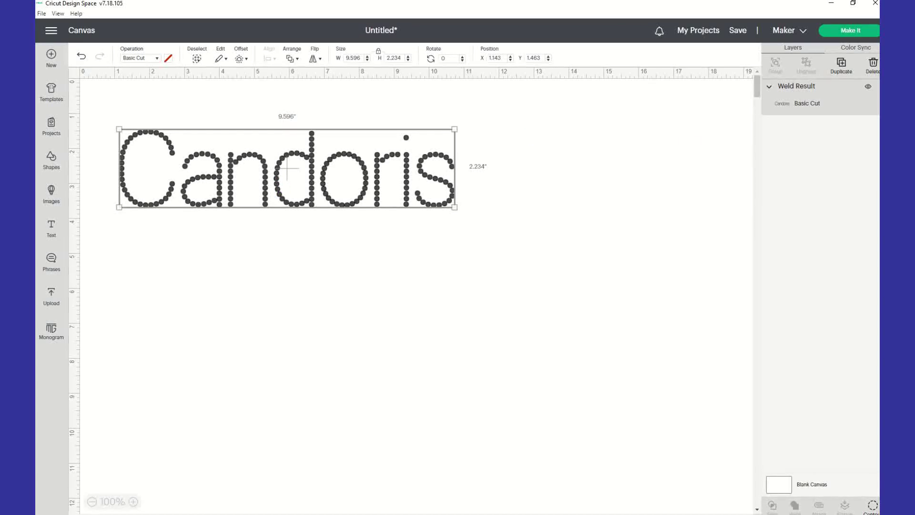
Send the design to the cutting mat, place the word about one inch below the mat's top edge and continue to material selection
{"action": "left_click", "coordinate": [846, 37]}
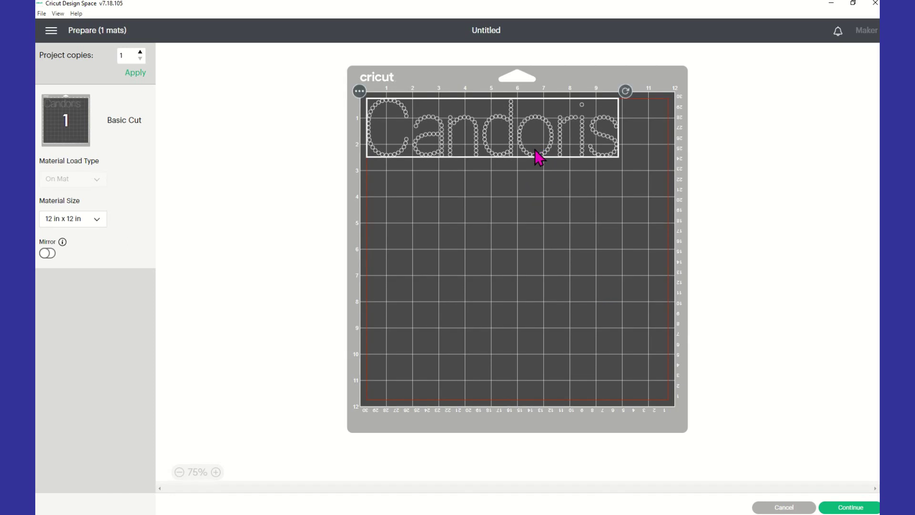
{"action": "mouse_move", "coordinate": [435, 143]}
{"action": "left_mouse_down"}
{"action": "mouse_move", "coordinate": [435, 163]}
{"action": "mouse_move", "coordinate": [436, 138]}
{"action": "left_mouse_up"}
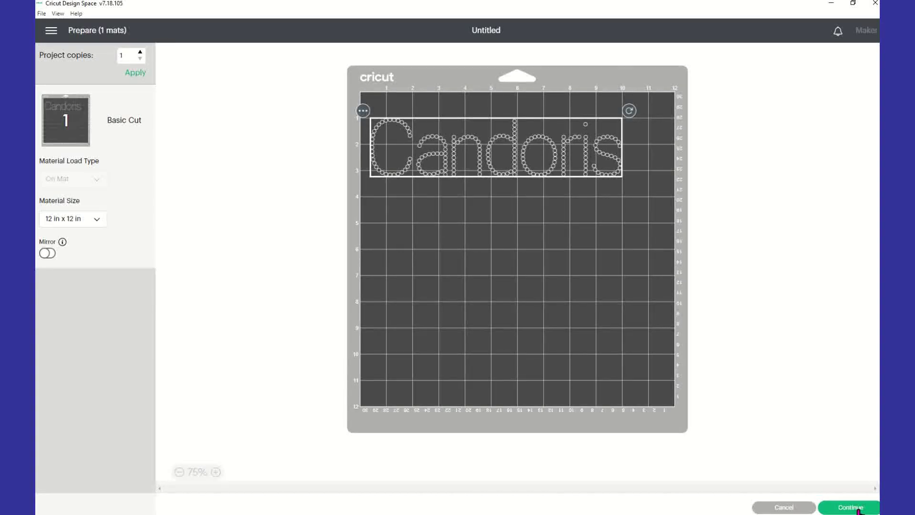
{"action": "left_click", "coordinate": [858, 509]}
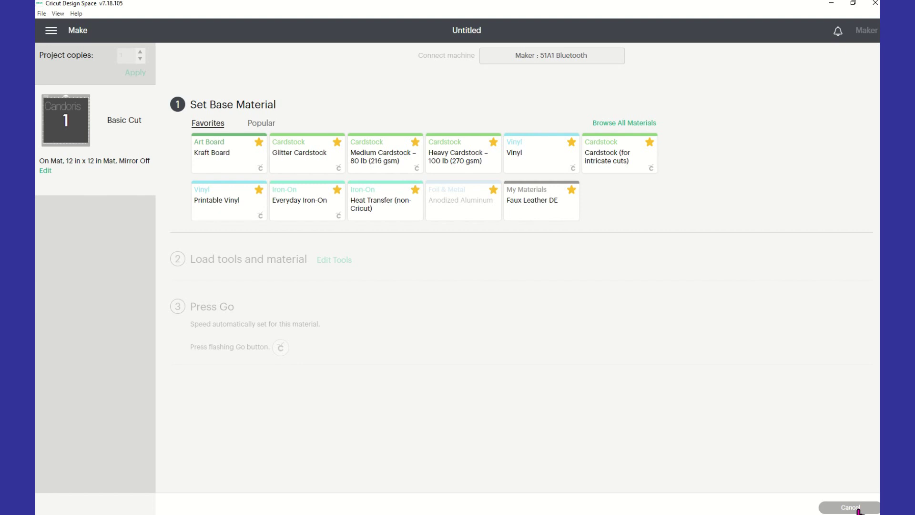
Search the full materials list for "magic" among the compatible materials and among all materials
{"action": "left_click", "coordinate": [648, 125]}
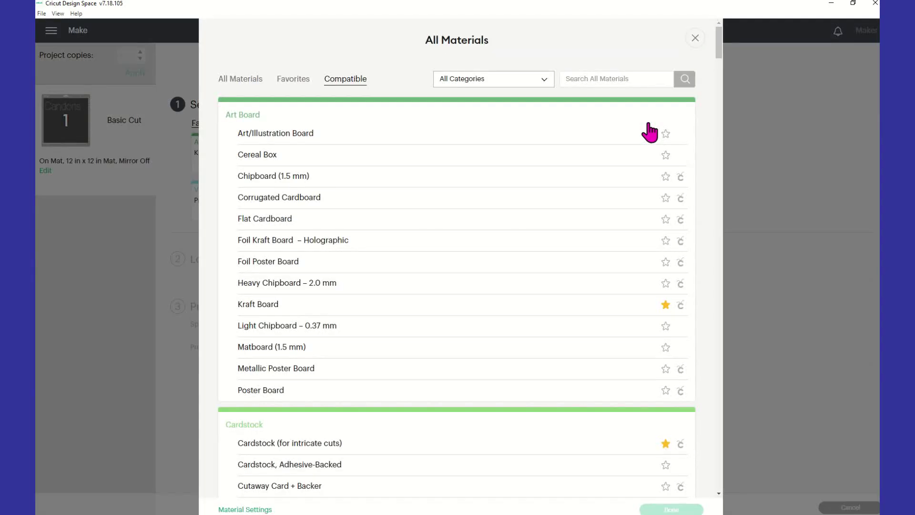
{"action": "left_click", "coordinate": [622, 78]}
{"action": "type", "text": "magic"}
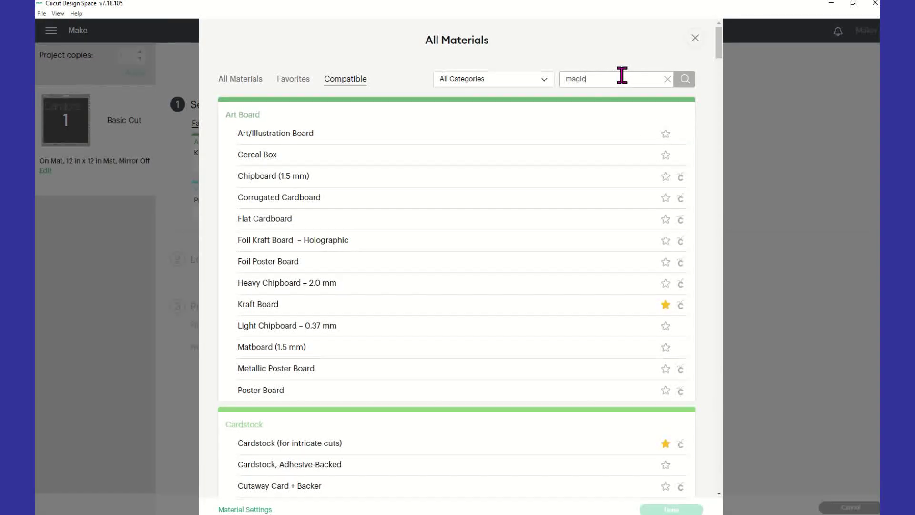
{"action": "left_click", "coordinate": [683, 82]}
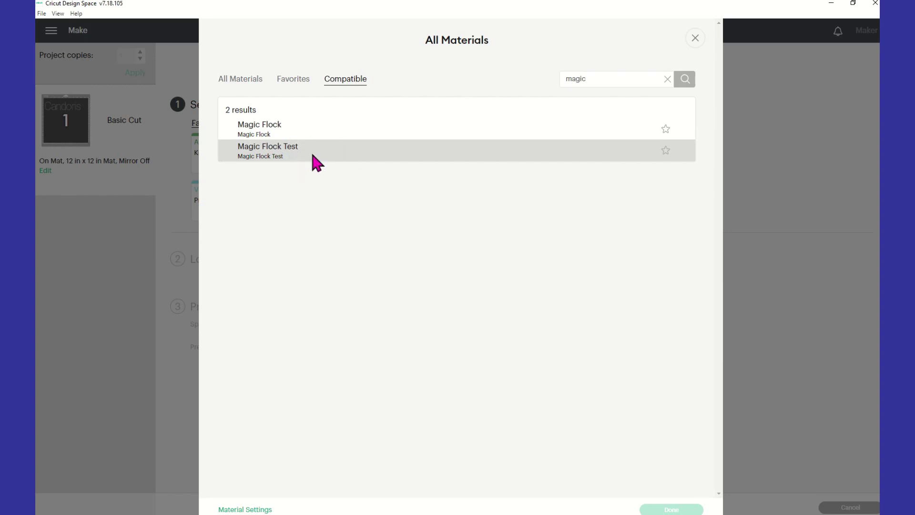
{"action": "left_click", "coordinate": [251, 88]}
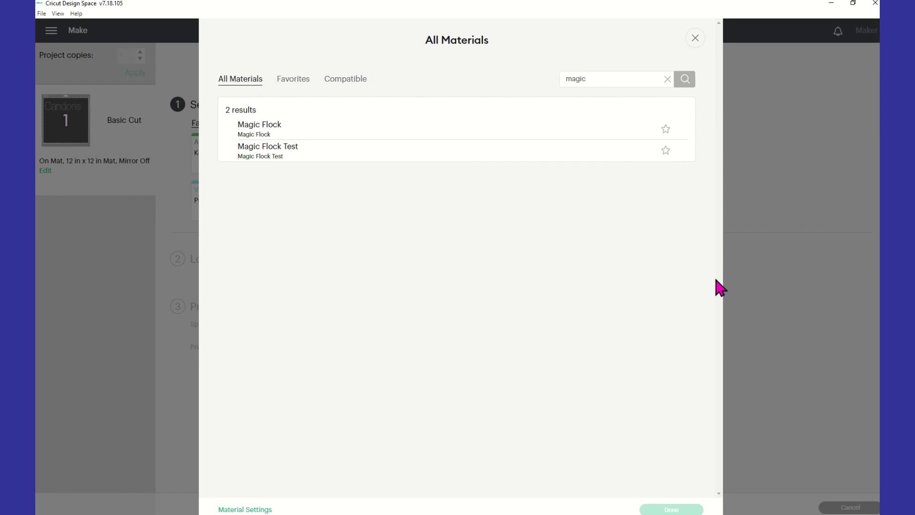
Open the custom material settings, examine the cut pressure, multi-cut and blade of the Magic Flock entries, and close the list
{"action": "left_click", "coordinate": [259, 505]}
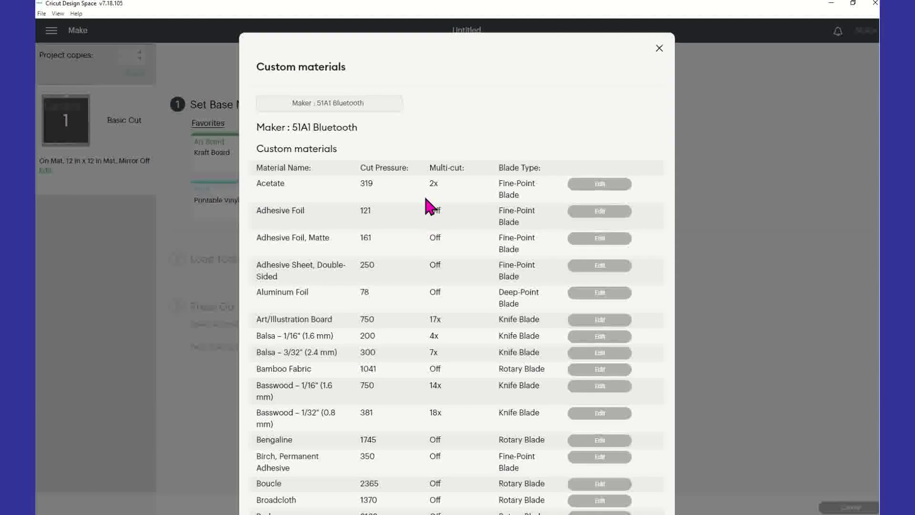
{"action": "scroll", "coordinate": [429, 216], "scroll_direction": "down", "scroll_amount": 15}
{"action": "scroll", "coordinate": [427, 215], "scroll_direction": "down", "scroll_amount": 20}
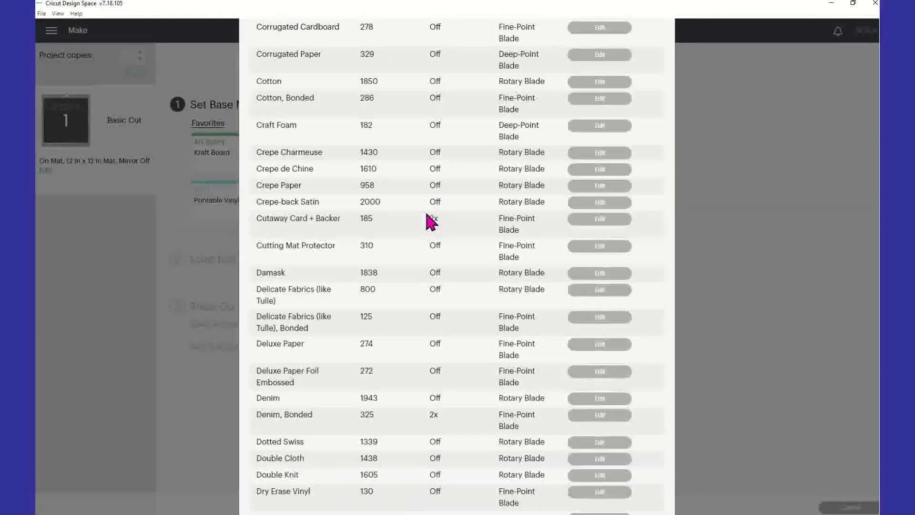
{"action": "scroll", "coordinate": [415, 222], "scroll_direction": "down", "scroll_amount": 20}
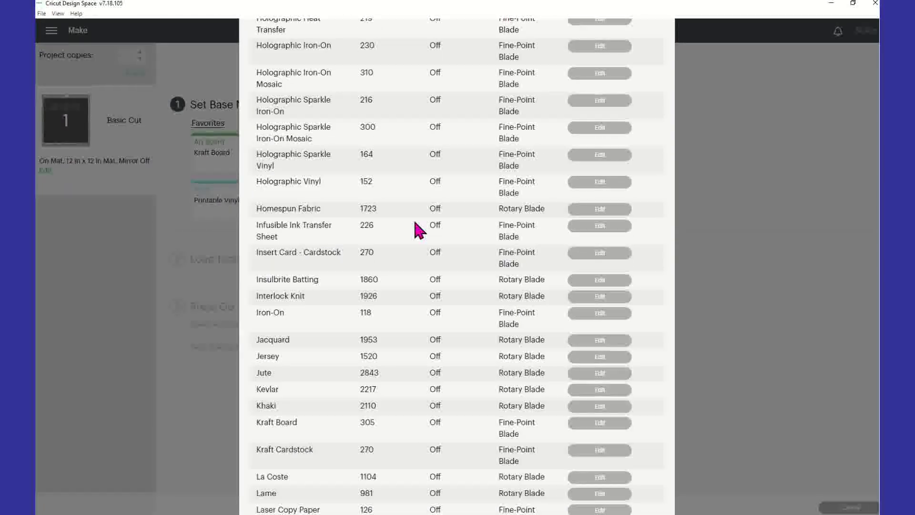
{"action": "scroll", "coordinate": [381, 259], "scroll_direction": "up", "scroll_amount": 5}
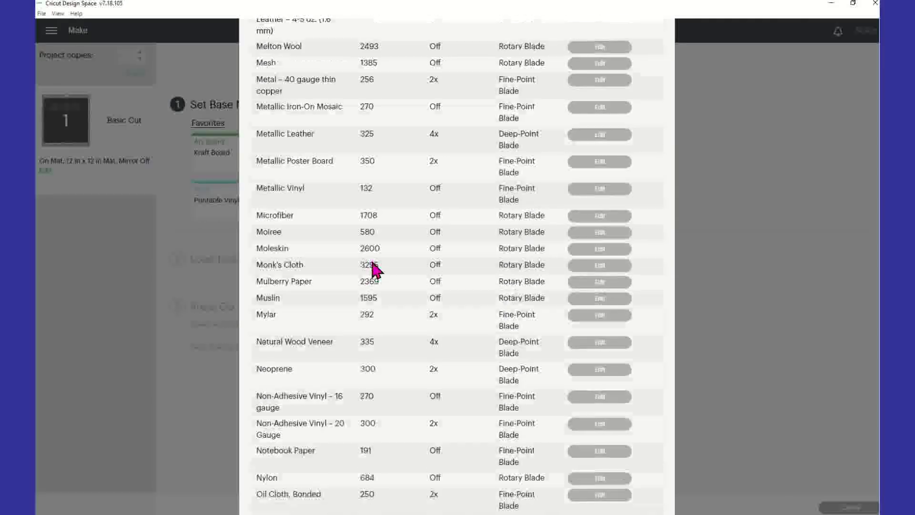
{"action": "scroll", "coordinate": [263, 172], "scroll_direction": "up", "scroll_amount": 5}
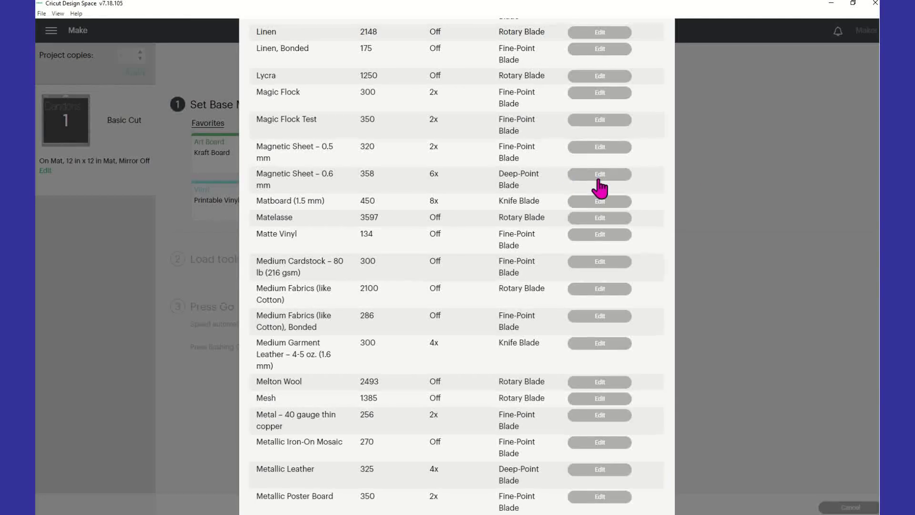
{"action": "left_click", "coordinate": [684, 185]}
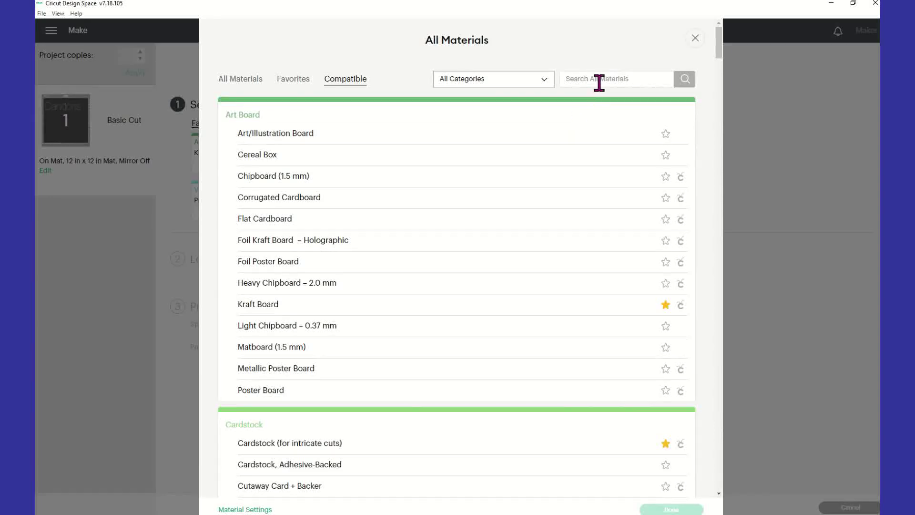
Search the materials for "magic" and set the base material to Magic Flock Test
{"action": "left_click", "coordinate": [599, 81]}
{"action": "type", "text": "magic"}
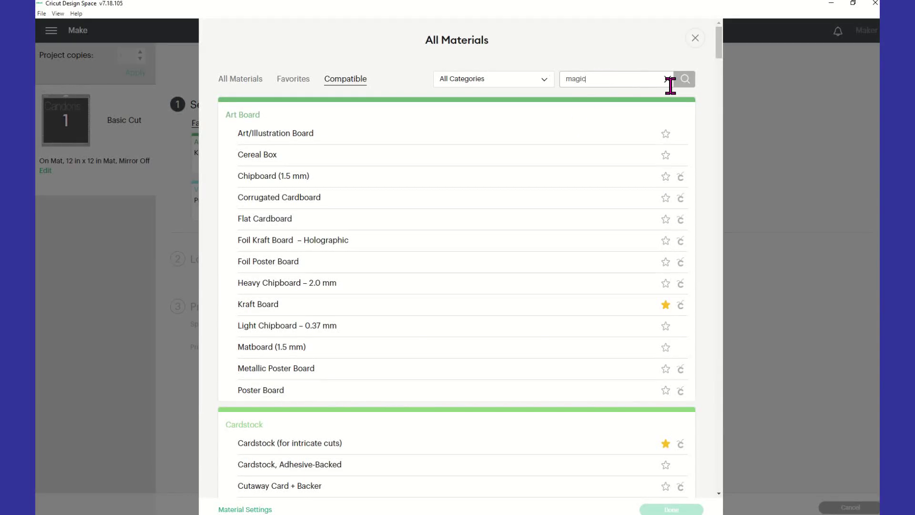
{"action": "left_click", "coordinate": [684, 80]}
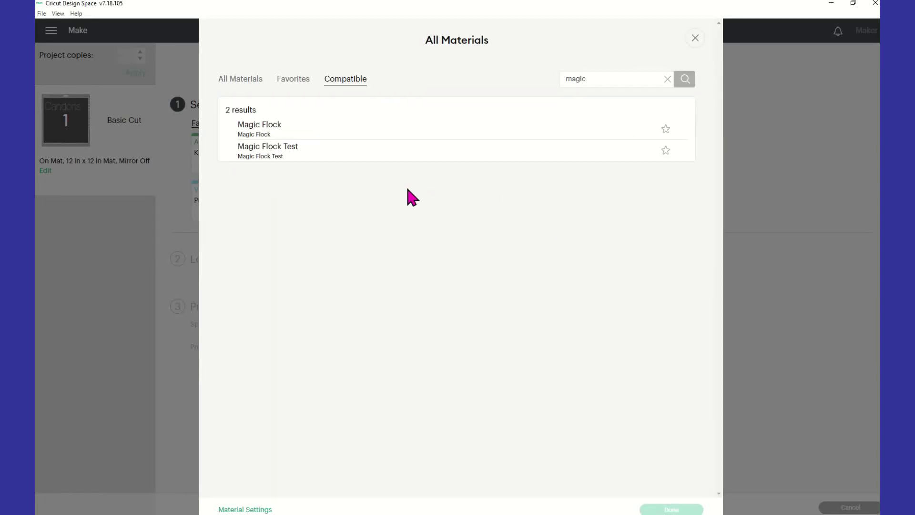
{"action": "left_click", "coordinate": [356, 147]}
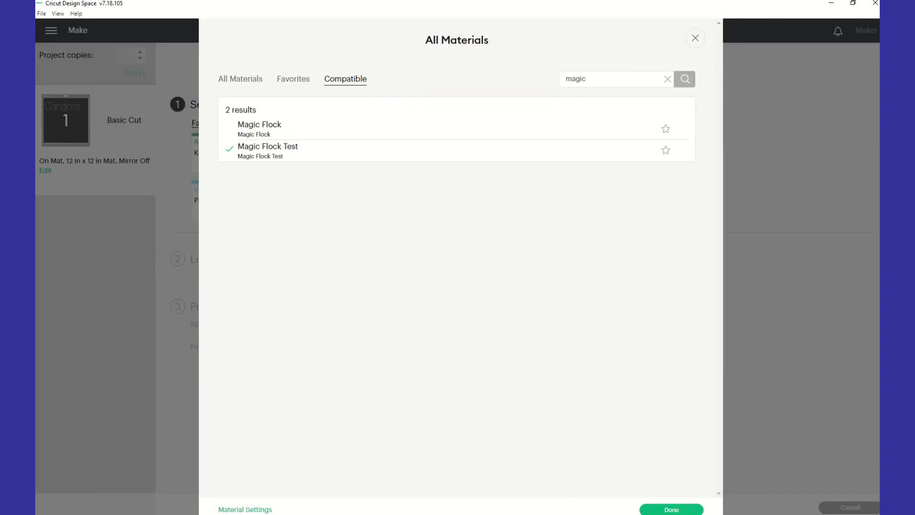
{"action": "left_click", "coordinate": [650, 511]}
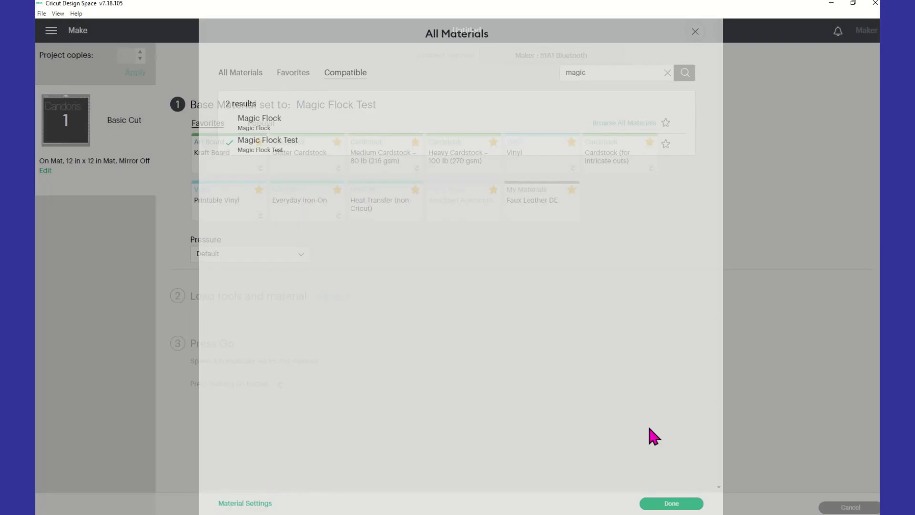